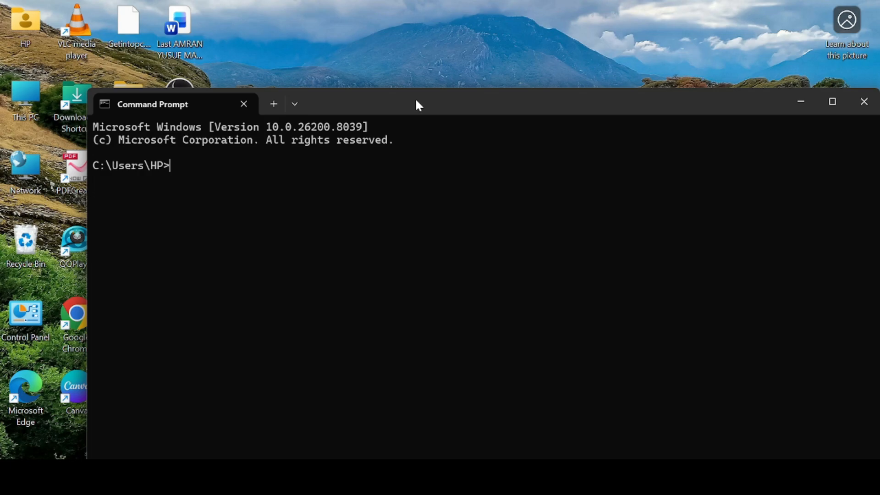
Check in Command Prompt whether Dart is installed by running dart --version, read the response, and minimize the window
drag(416, 100, 396, 24)
text(dart)
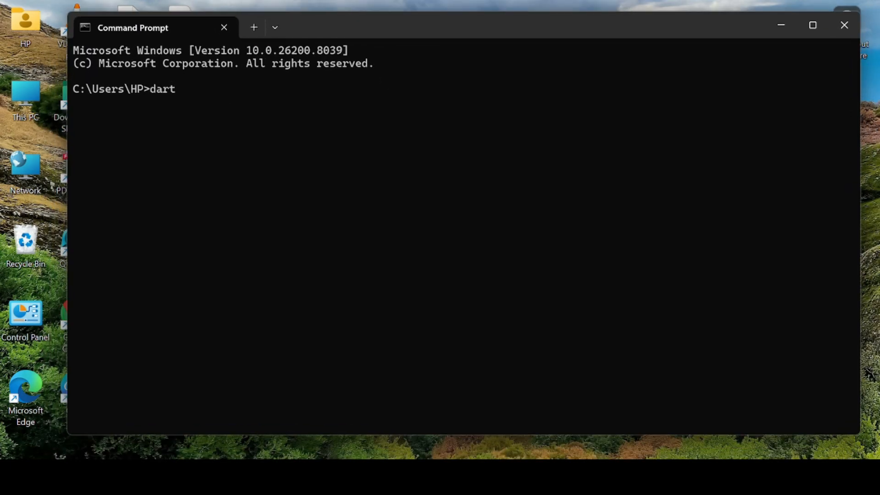
text( --version)
key(Return)
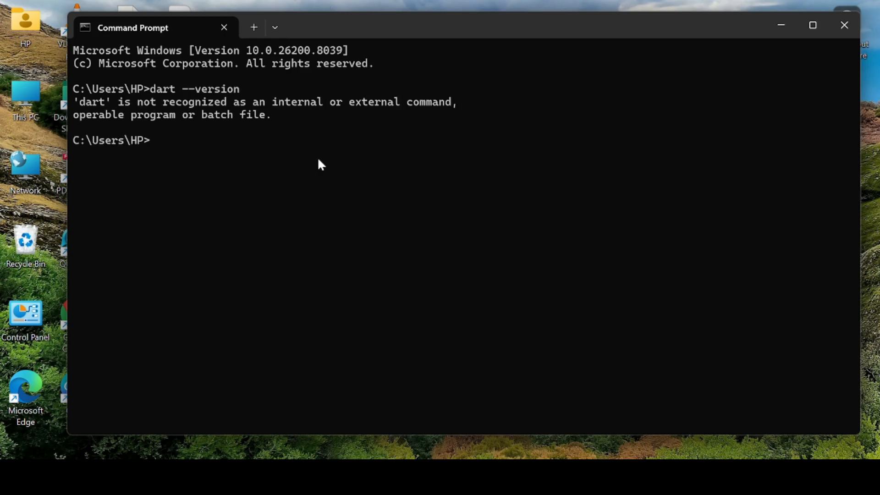
drag(279, 117, 73, 101)
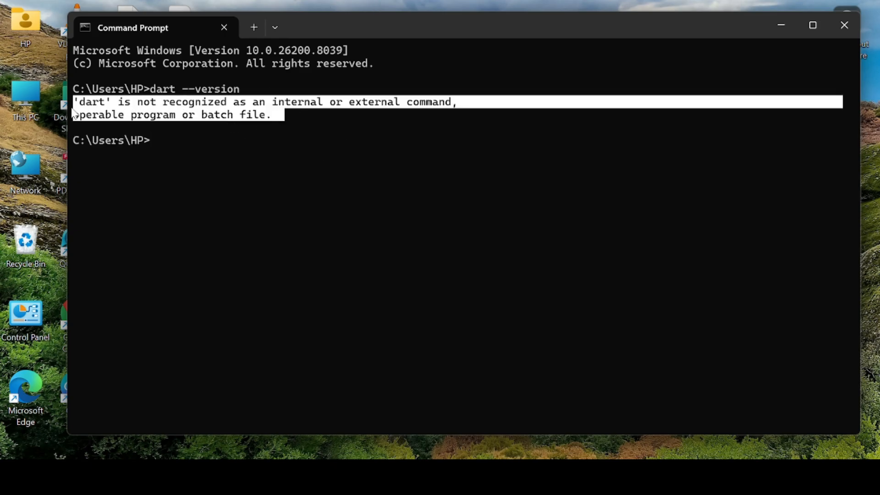
click(260, 137)
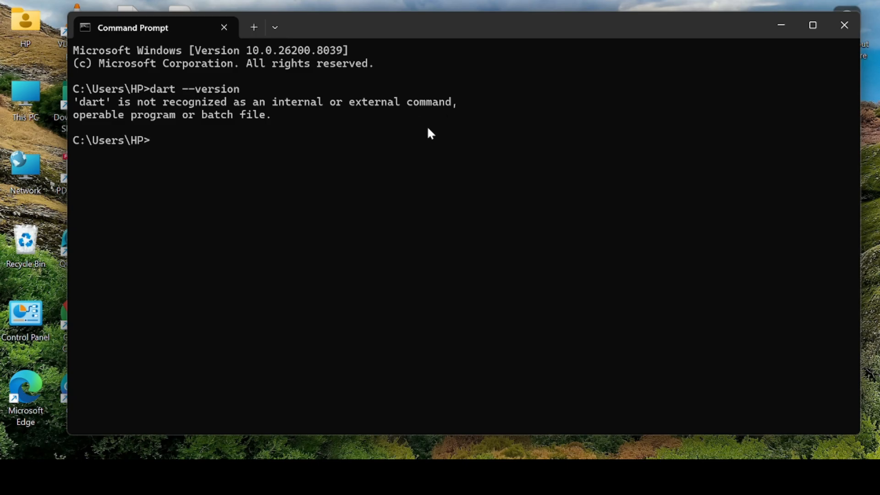
click(778, 25)
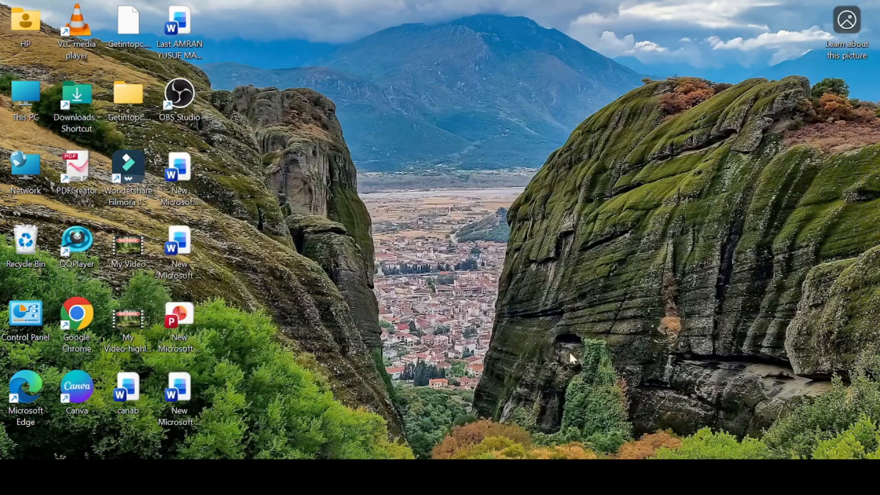
Switch to Google Chrome, open a new tab and close the two OBS tabs
click(487, 478)
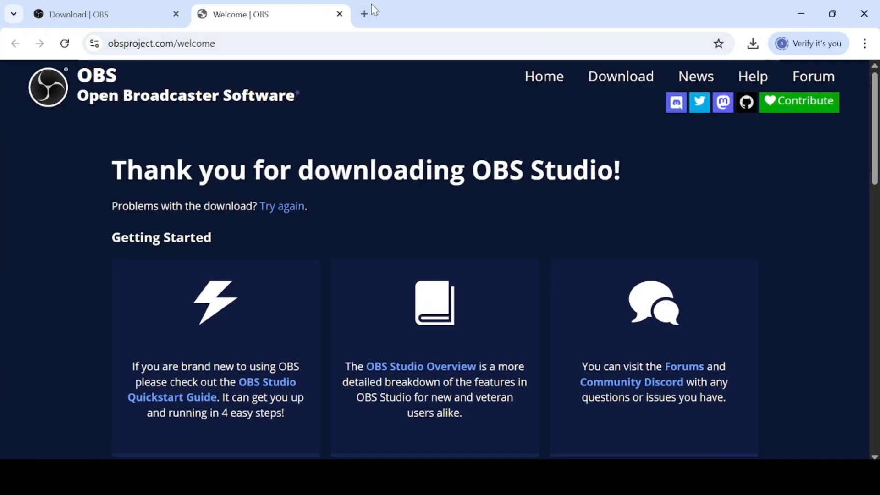
click(362, 14)
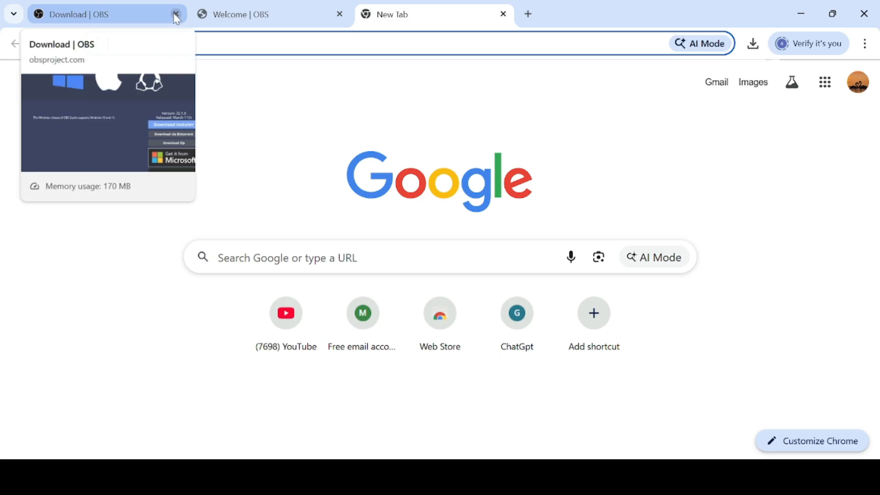
click(176, 14)
click(176, 14)
Search the web for "dart download"
click(217, 42)
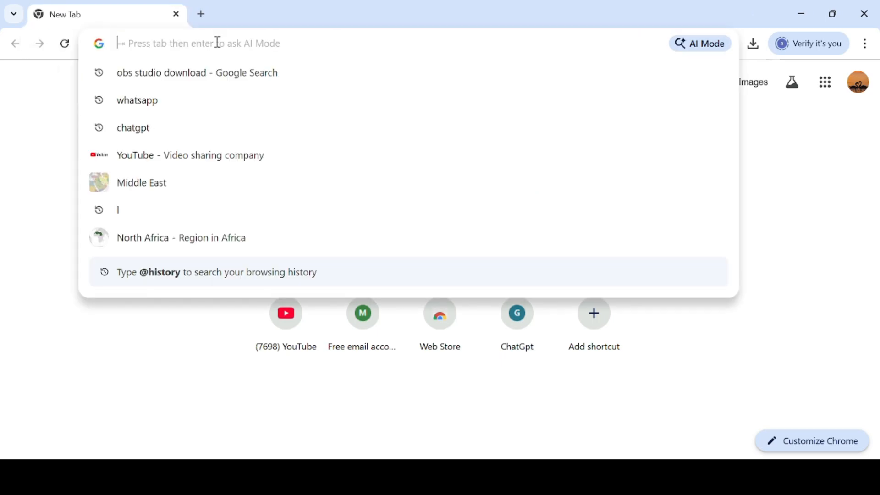
text(dart d)
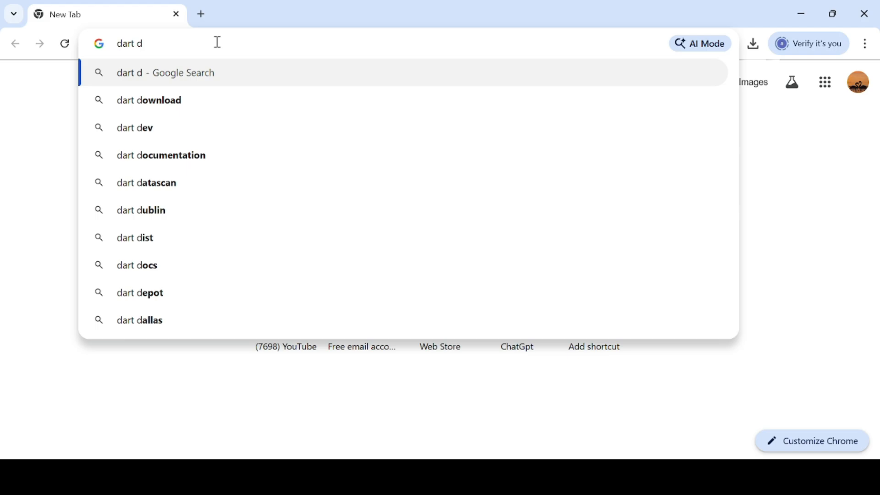
text(ownload)
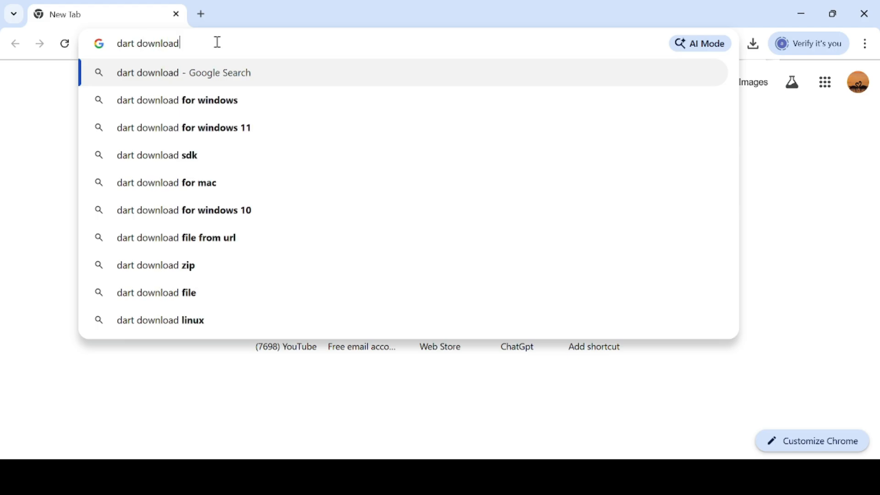
key(Return)
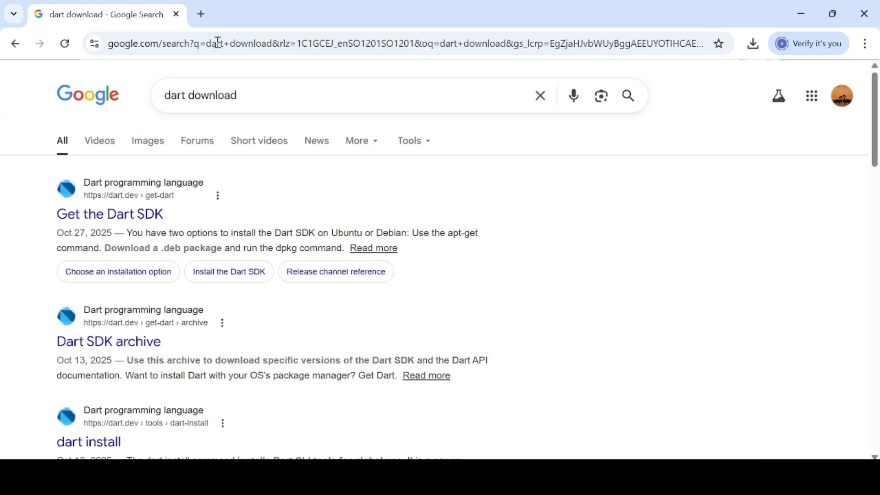
Open the Get the Dart SDK page on dart.dev and go from its installation options to the SDK Archive
click(123, 221)
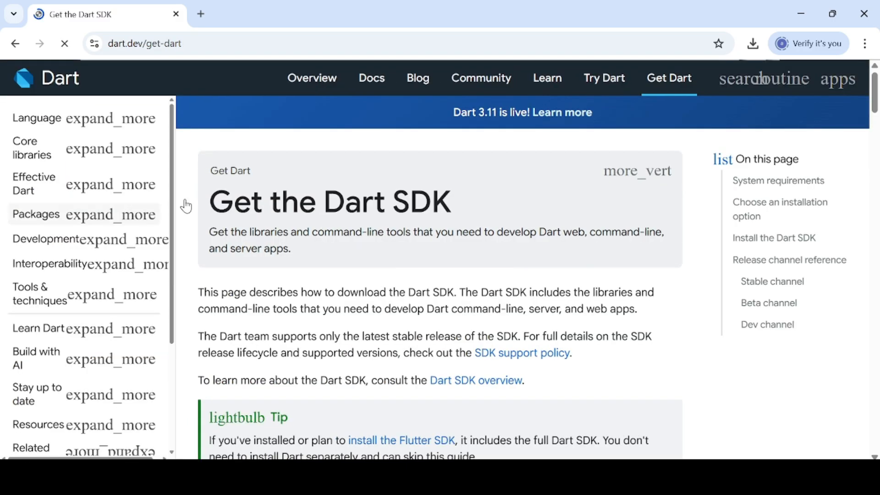
scroll(410, 257, down, 15)
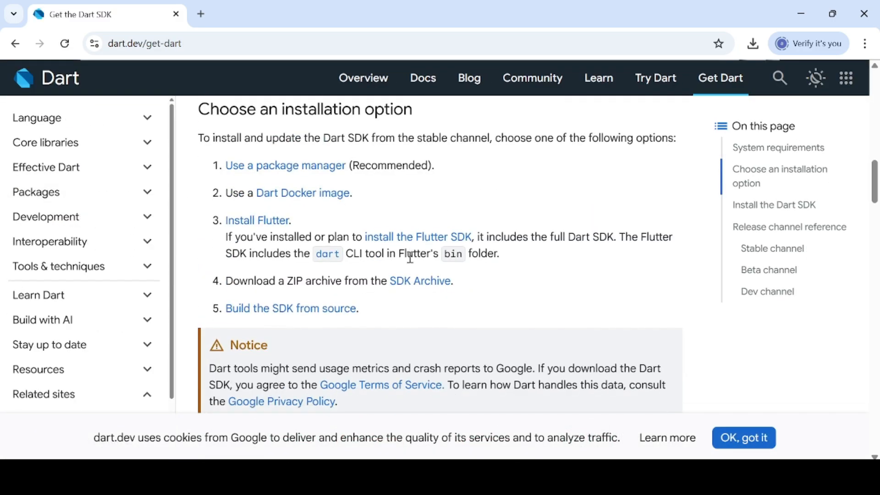
scroll(410, 257, down, 2)
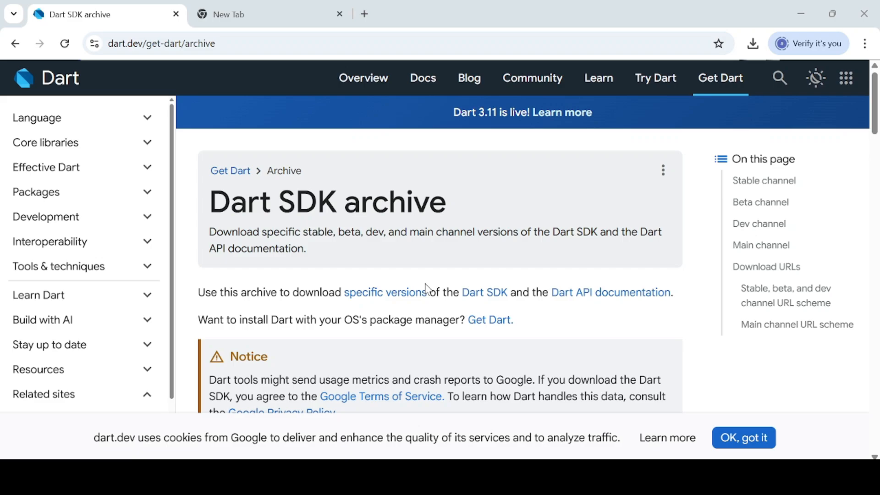
Download the Windows x64 Dart SDK 3.12.0-210.2.beta from the Beta channel and check the download's progress
scroll(426, 288, down, 12)
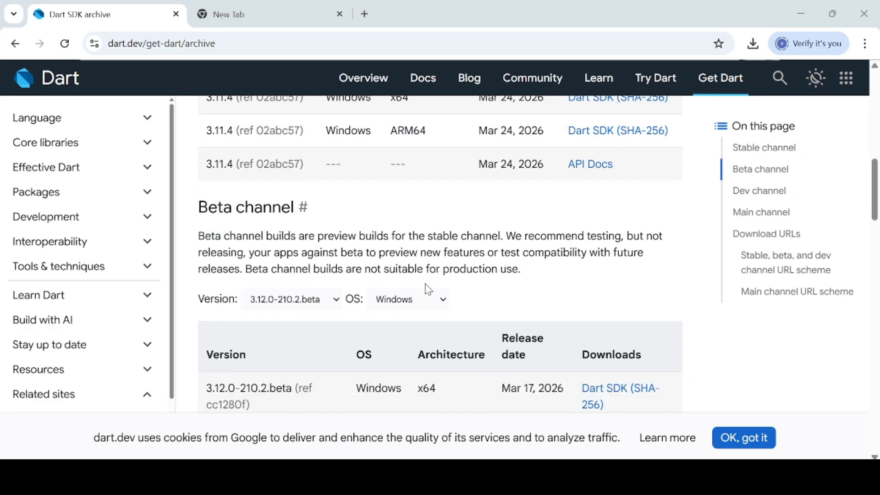
scroll(425, 288, down, 4)
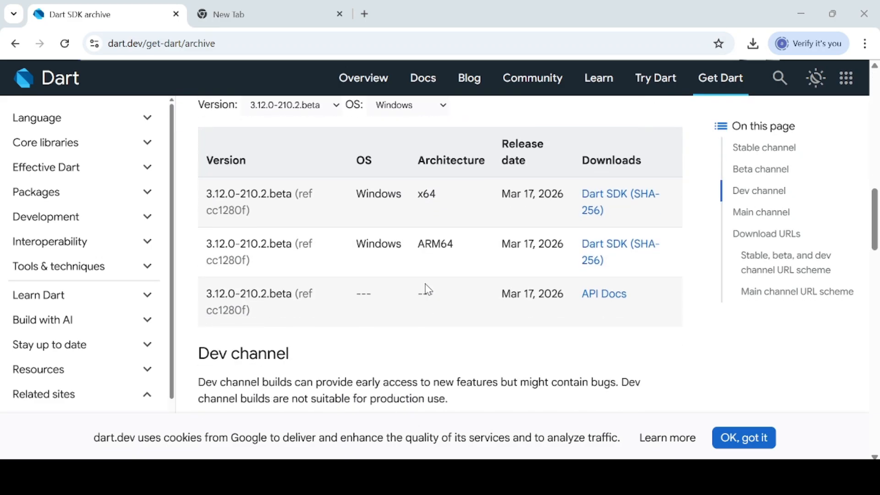
click(612, 202)
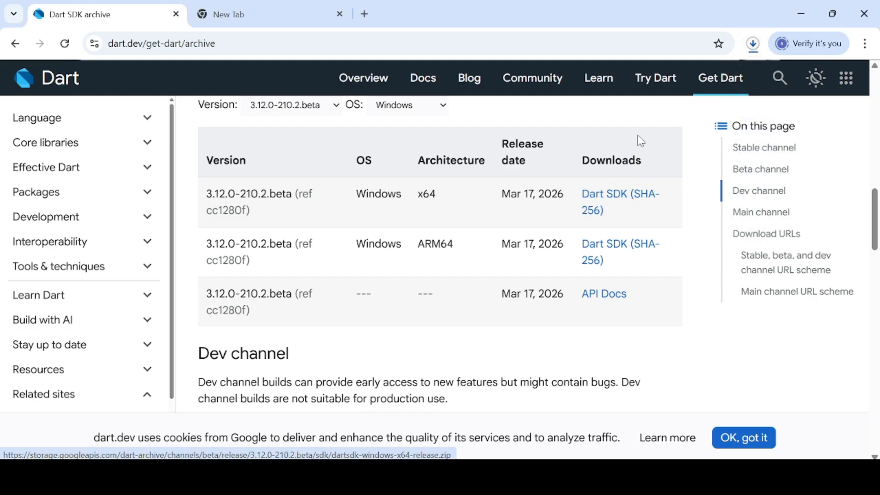
click(753, 44)
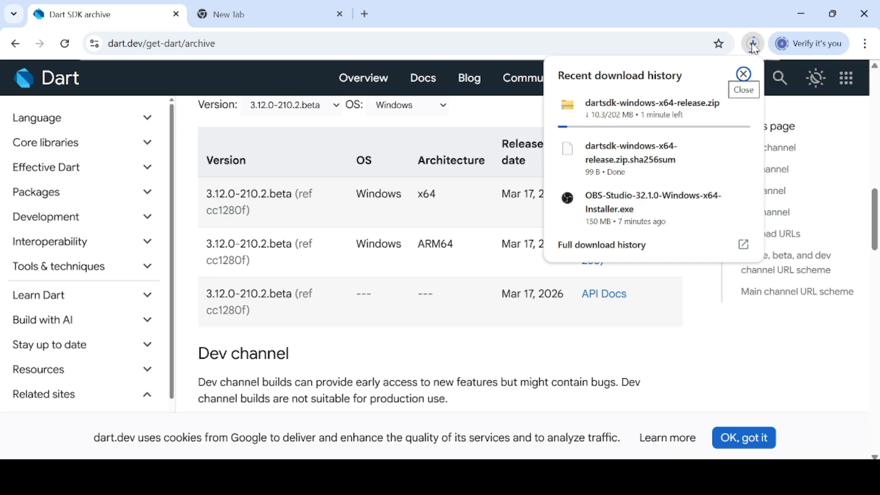
click(538, 119)
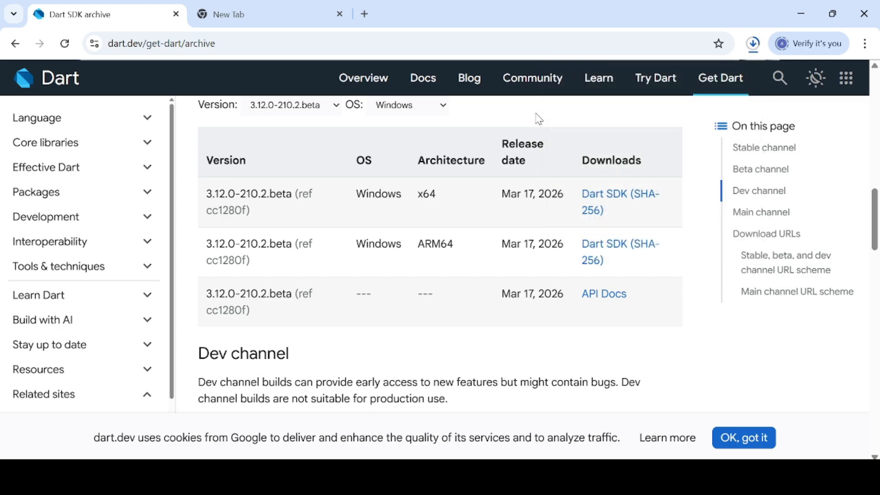
Show the downloaded dartsdk-windows-x64-release archive in the Downloads folder and extract it to the proposed destination folder
click(752, 44)
click(752, 43)
key(alt+Tab)
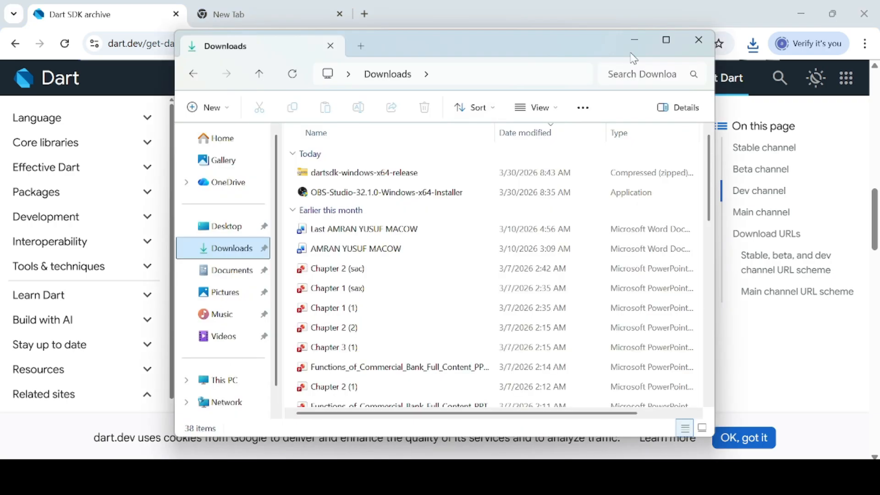
click(665, 37)
click(223, 139)
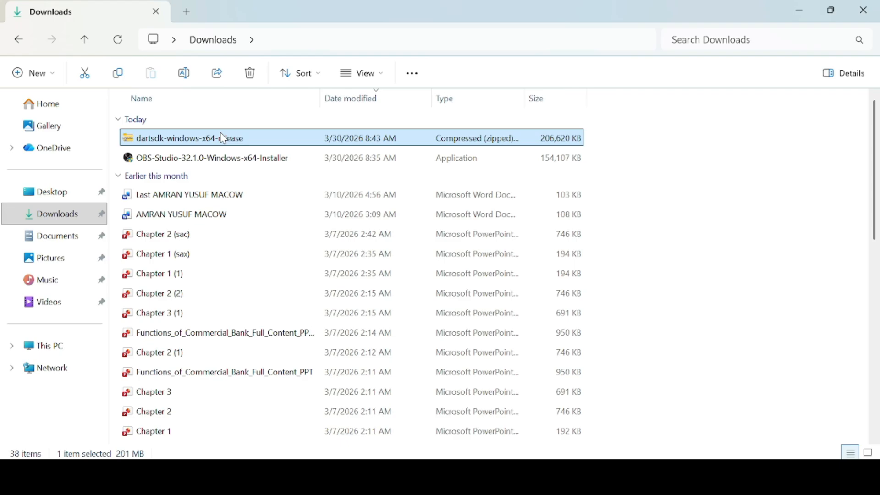
right_click(223, 138)
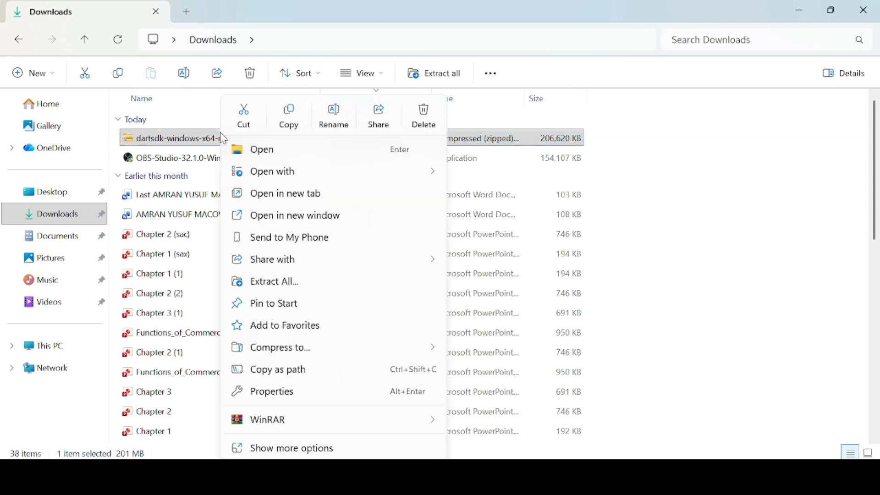
click(300, 281)
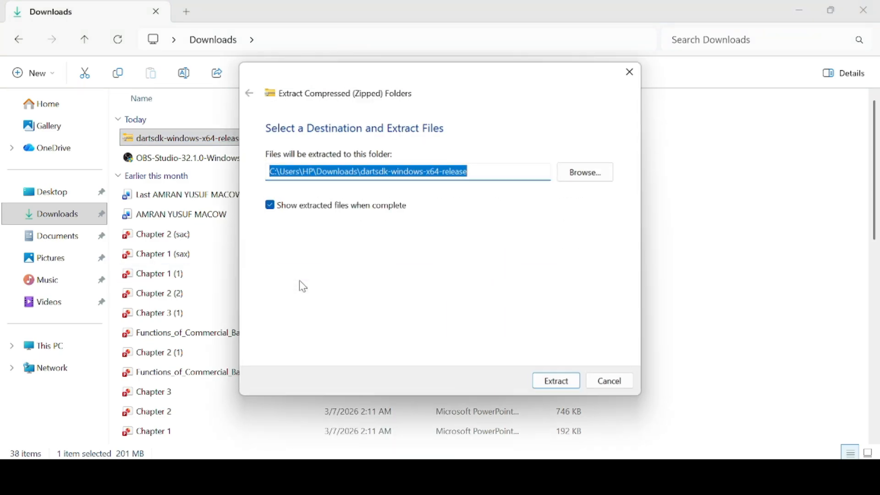
click(553, 386)
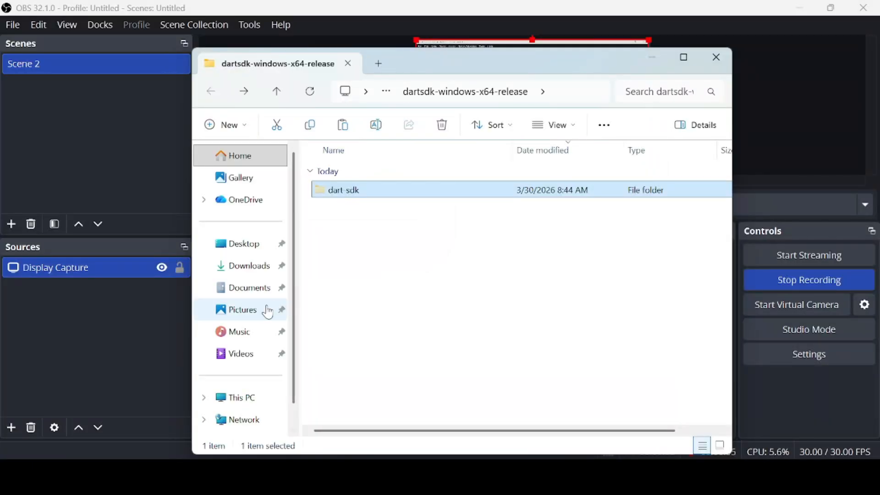
Paste the copied dart-sdk folder into the root of Local Disk (C:)
click(221, 403)
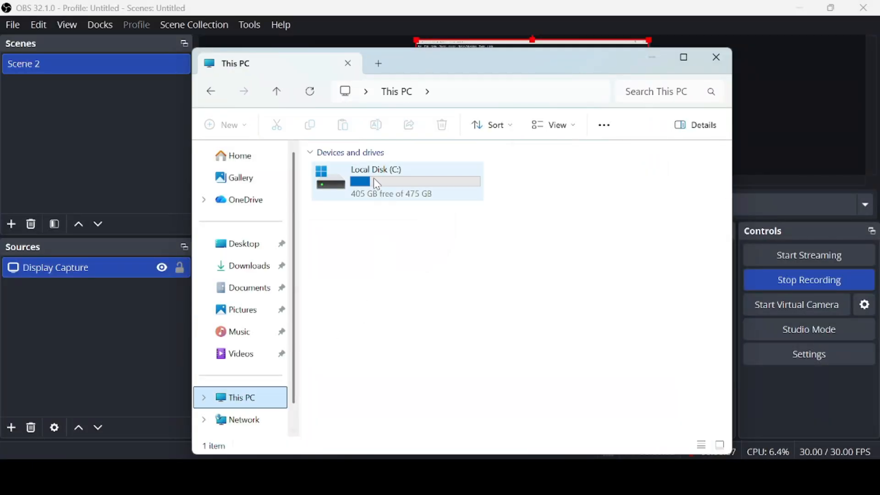
double_click(374, 179)
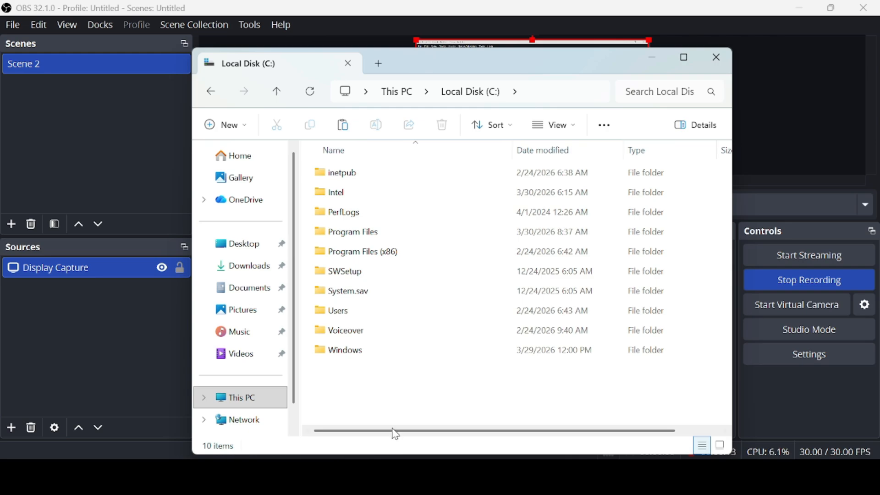
right_click(416, 406)
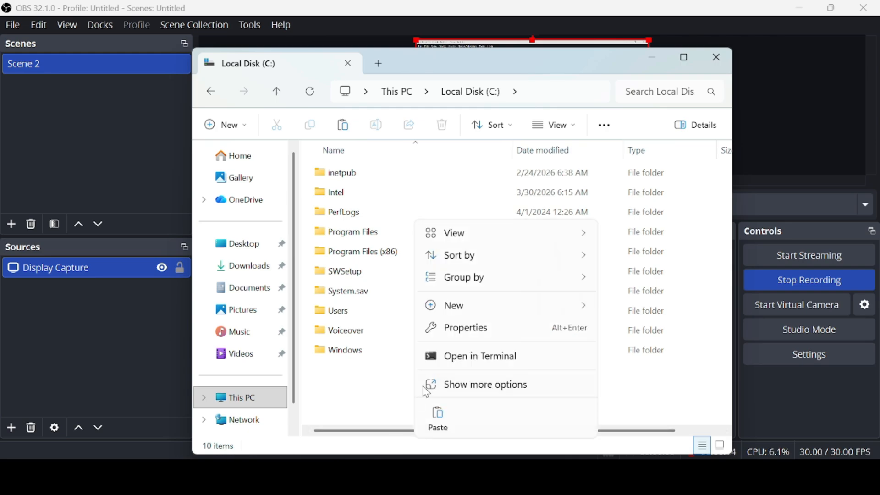
click(440, 424)
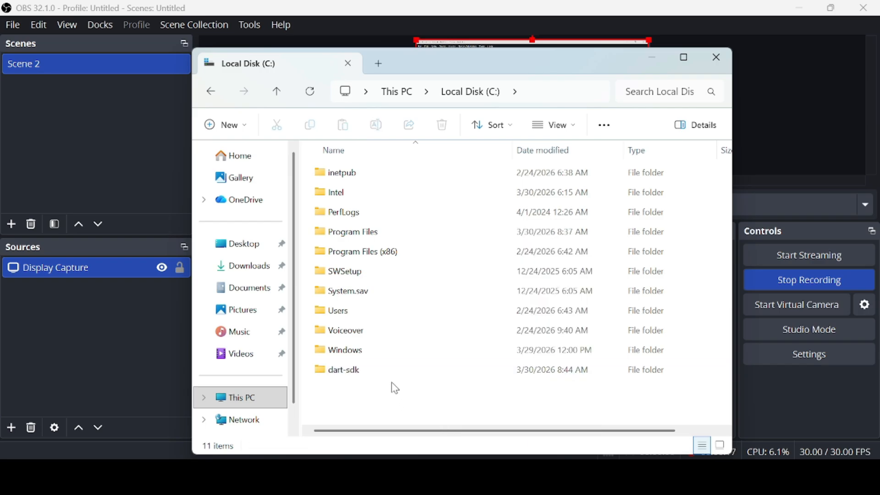
Open the bin folder inside dart-sdk on drive C:, maximize the window and select the full folder path
double_click(392, 372)
double_click(359, 178)
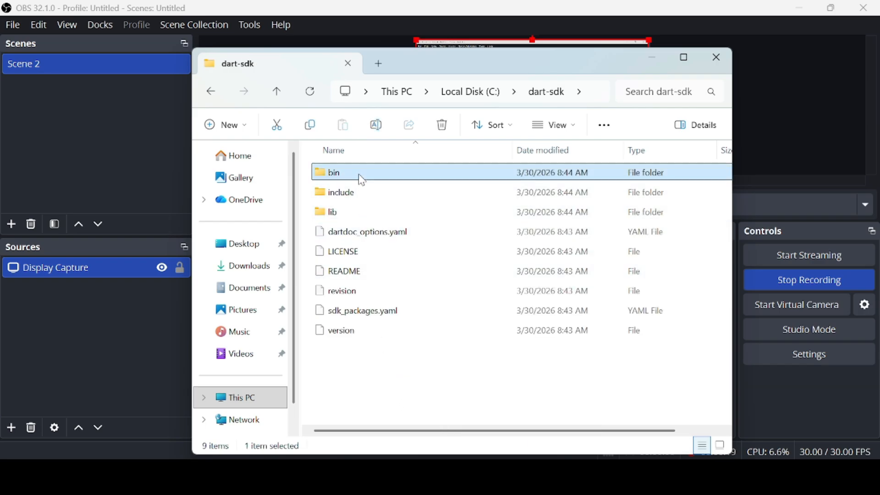
click(684, 57)
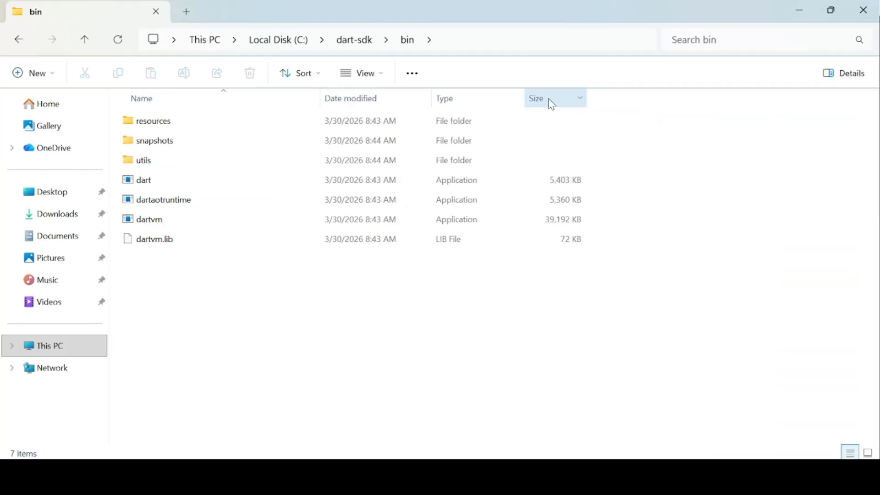
click(499, 40)
click(432, 42)
key(ctrl+a)
key(ctrl+c)
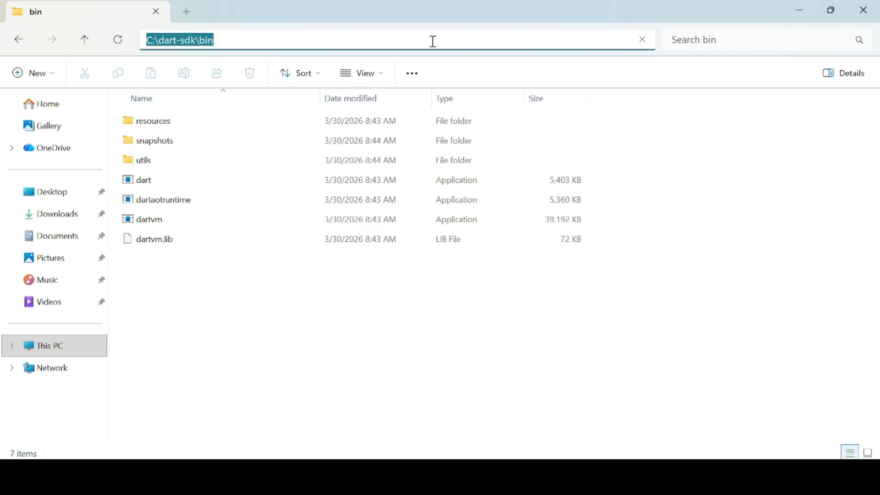
Search Windows for "envi", open the system environment variables settings and bring up the Environment Variables dialog
key(super)
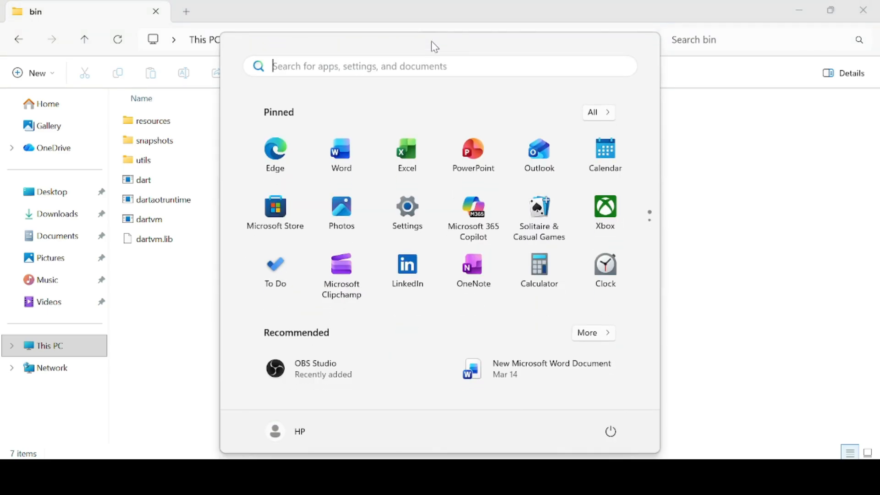
text(envi)
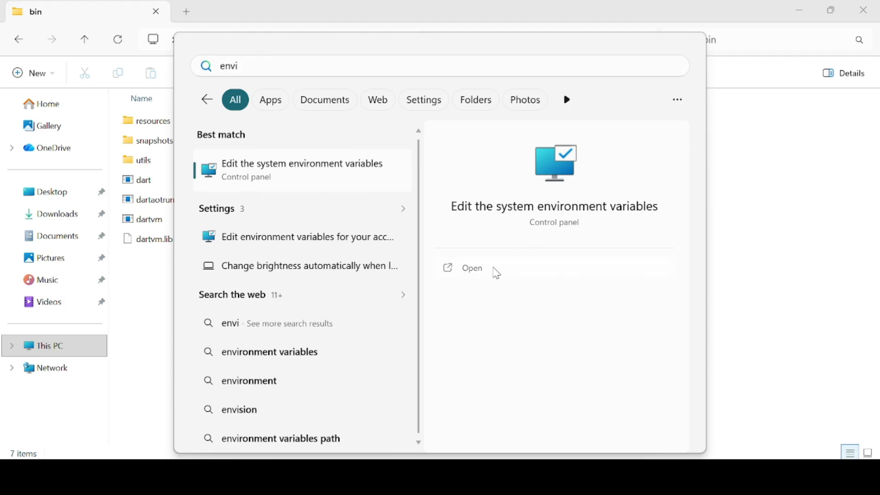
click(498, 276)
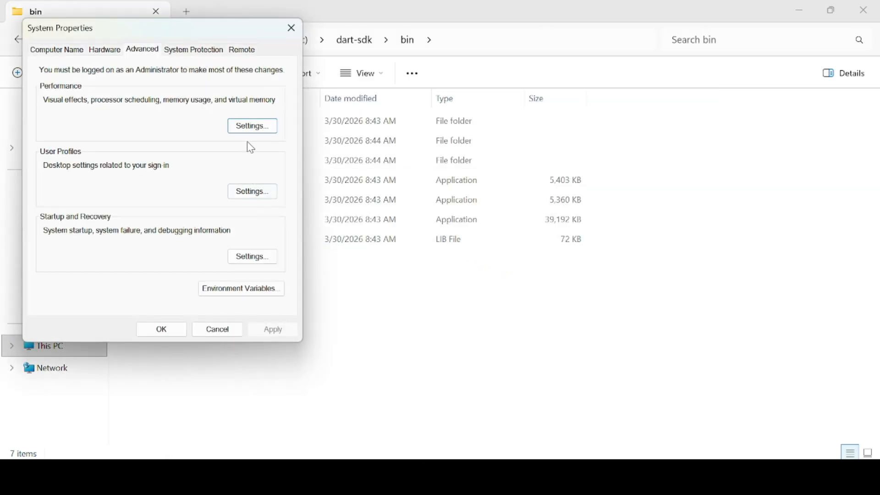
click(236, 301)
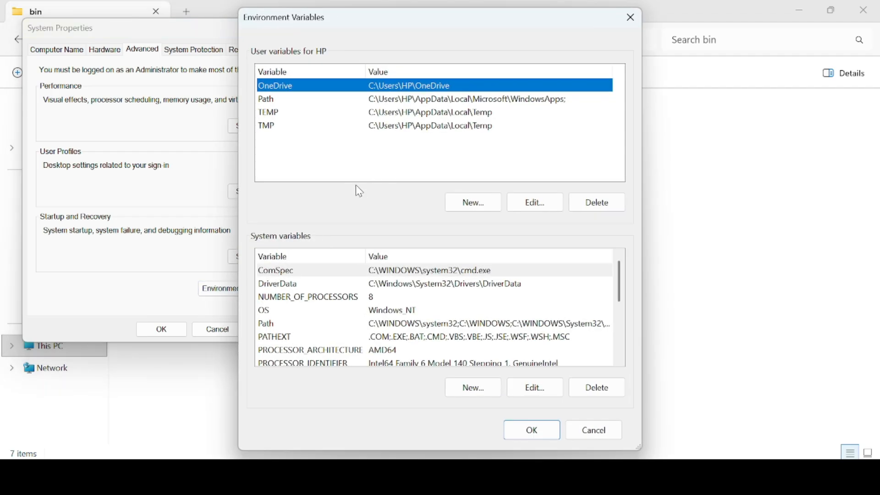
click(296, 102)
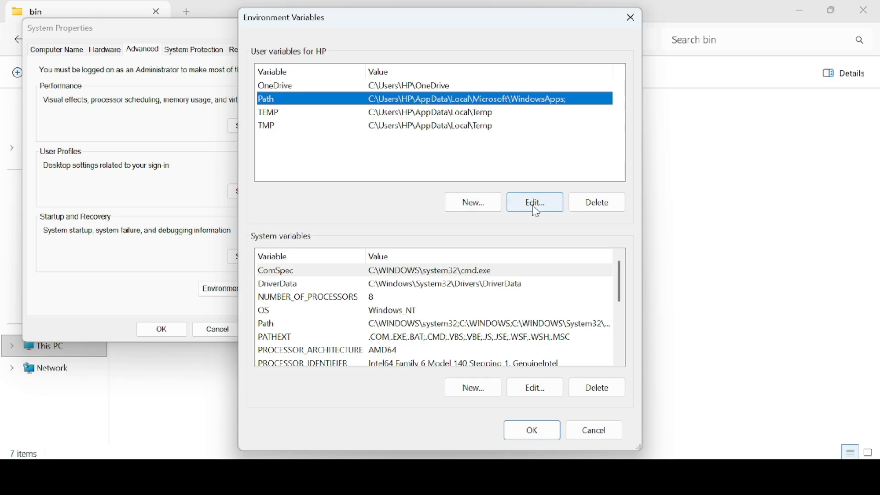
click(474, 202)
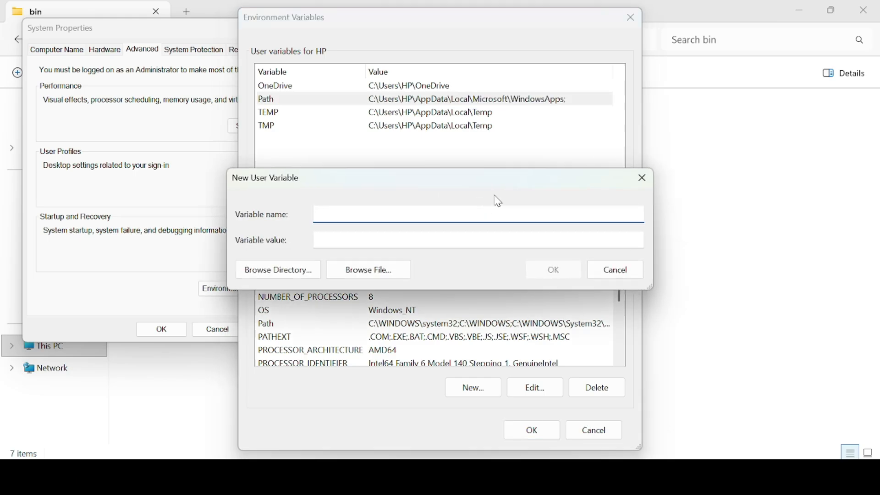
click(642, 178)
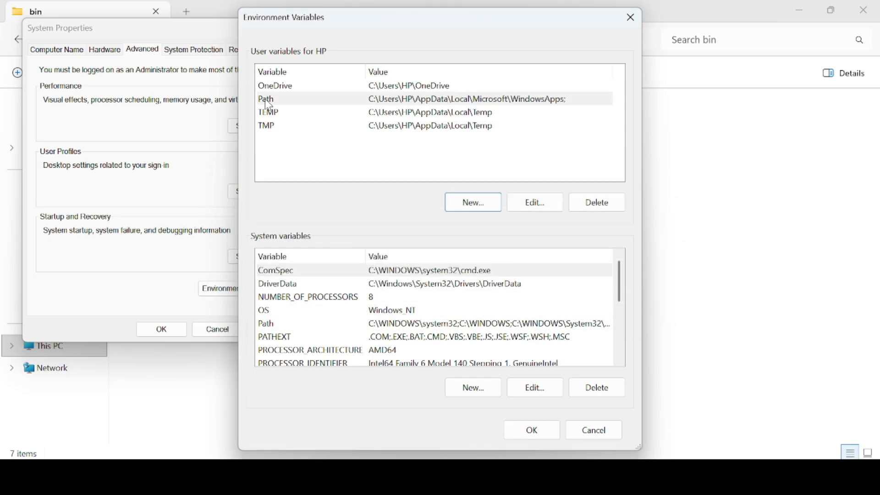
Add C:\dart-sdk\bin as a new entry in the user Path variable, save the environment variables and close System Properties
double_click(286, 102)
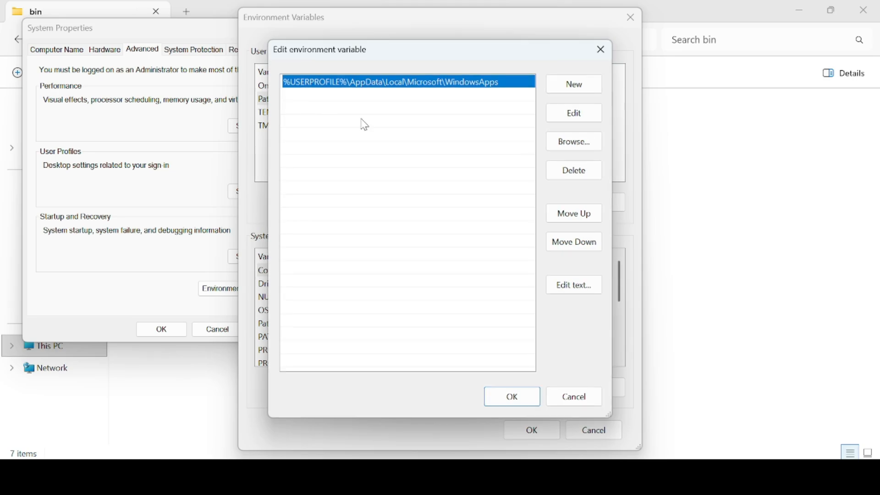
click(590, 92)
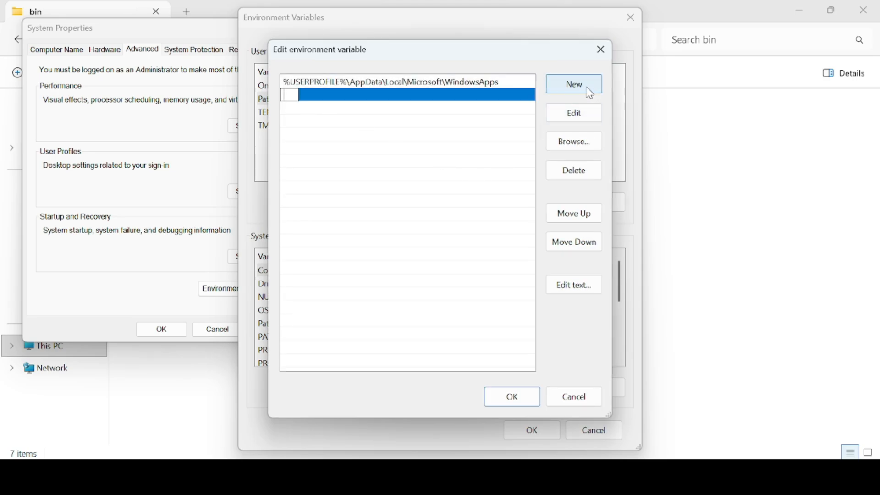
key(ctrl+v)
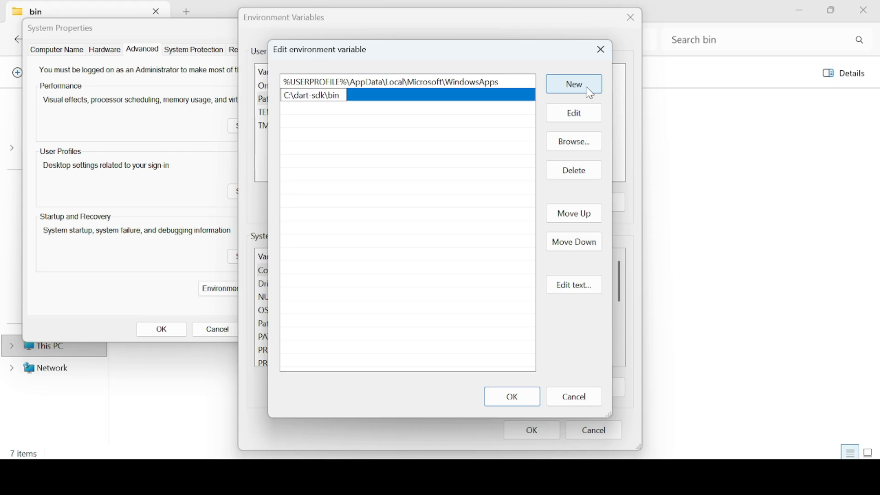
click(514, 400)
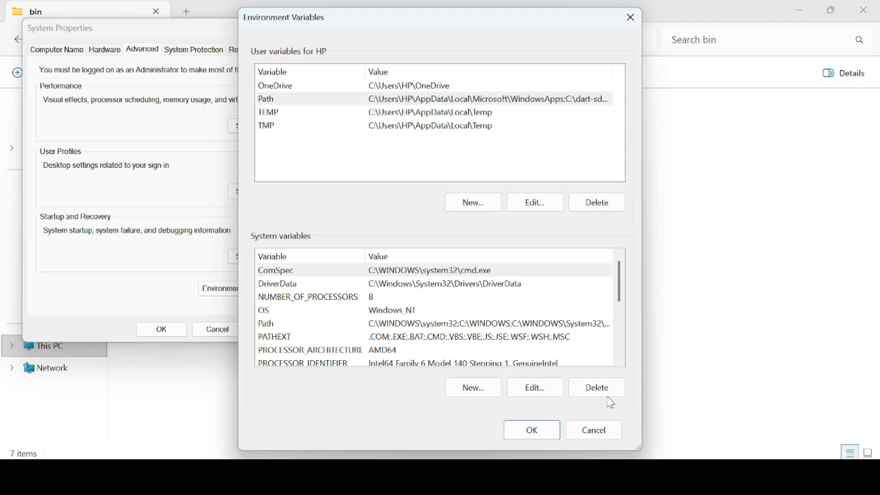
click(532, 431)
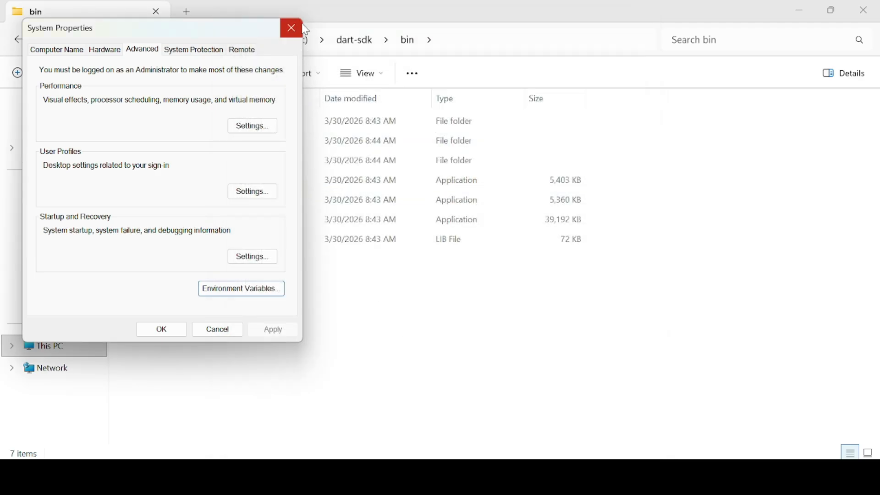
click(296, 28)
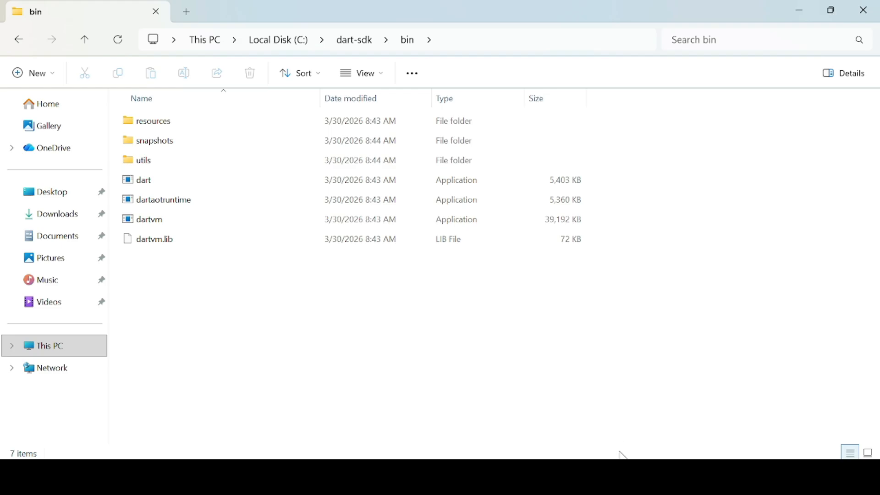
Search Windows for "cmd" and open Command Prompt as administrator, ready for input
click(634, 477)
click(840, 24)
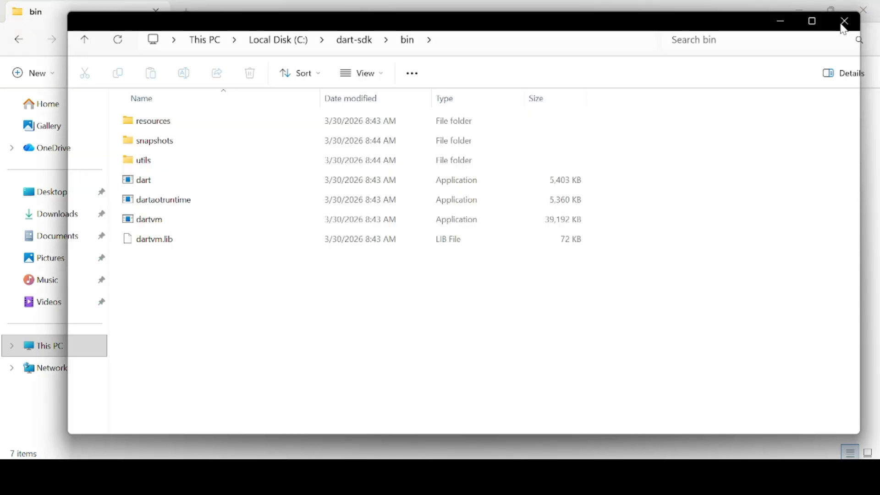
key(super)
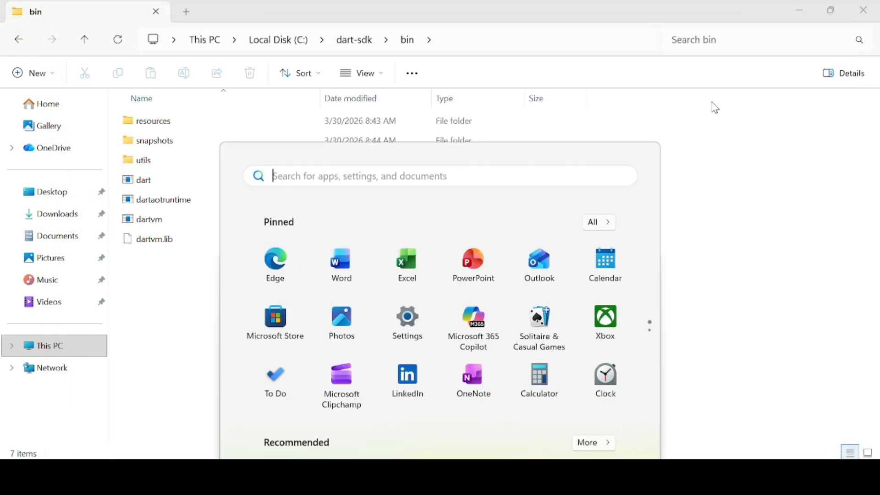
text(cmd)
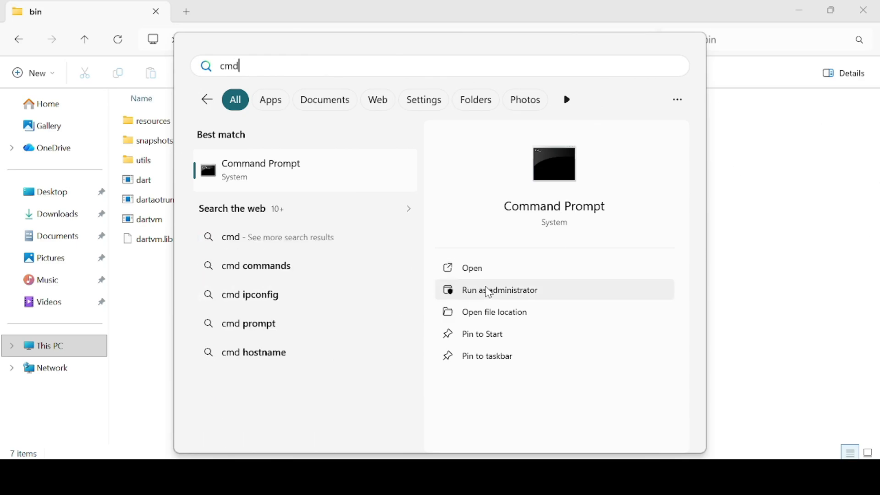
click(489, 291)
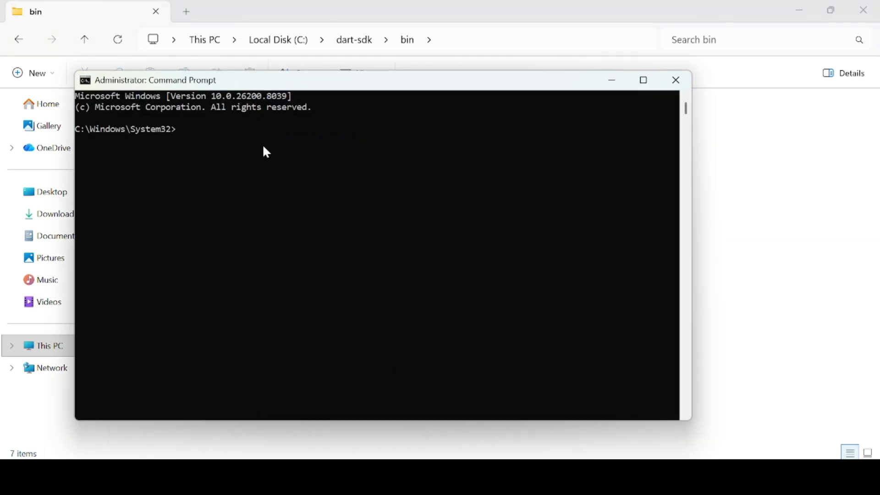
click(270, 141)
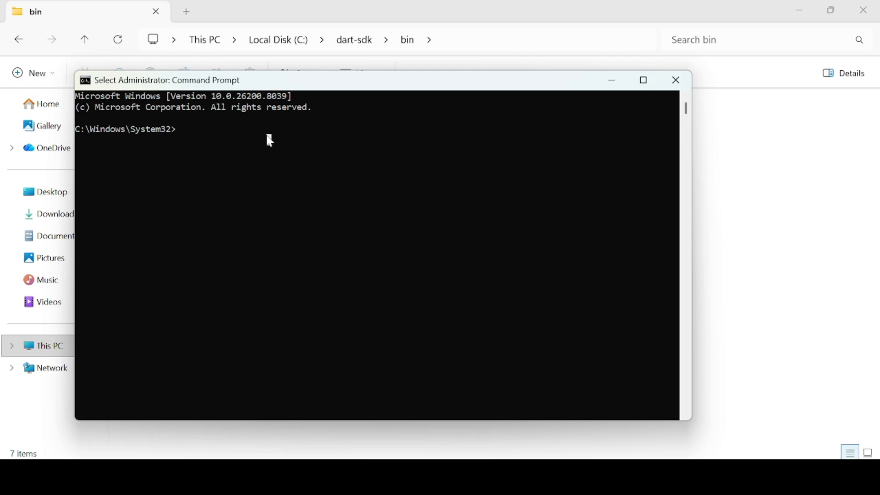
key(Escape)
Check the installed Dart SDK version by running dart --version
text(dart )
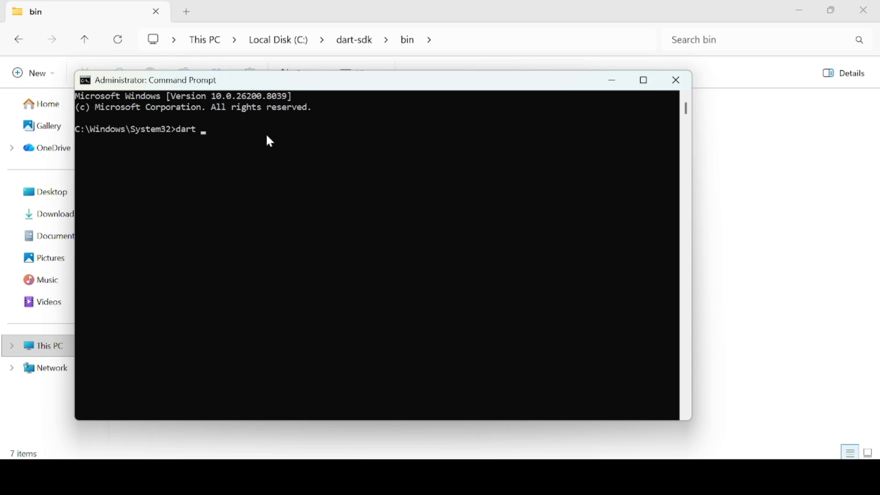
text(--version)
key(Return)
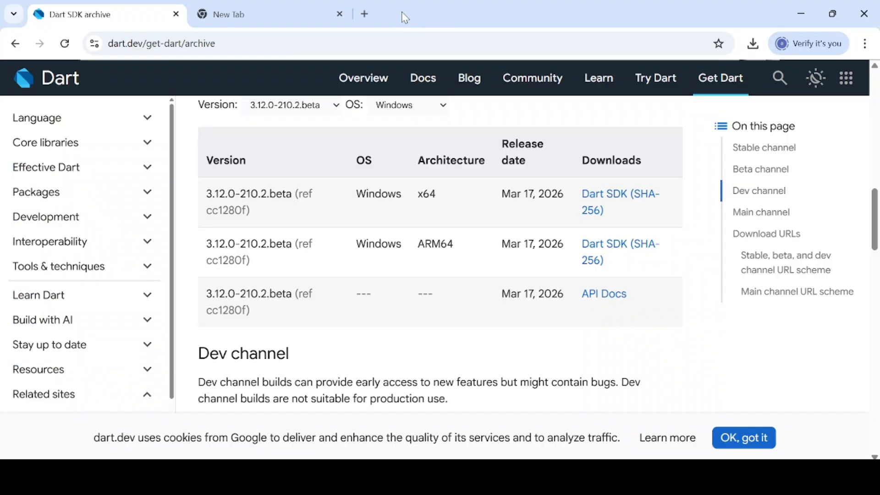
Switch to Chrome and search Google for "vscode download" in the empty new tab
click(363, 13)
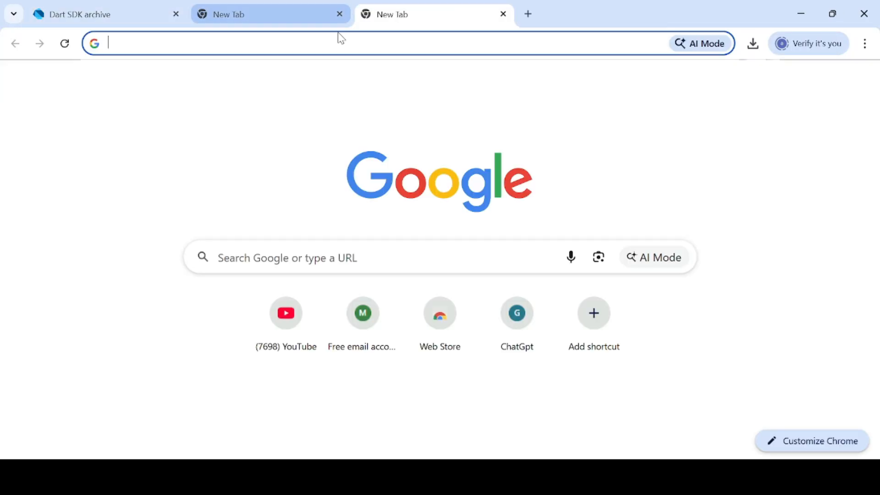
click(337, 41)
text(vs)
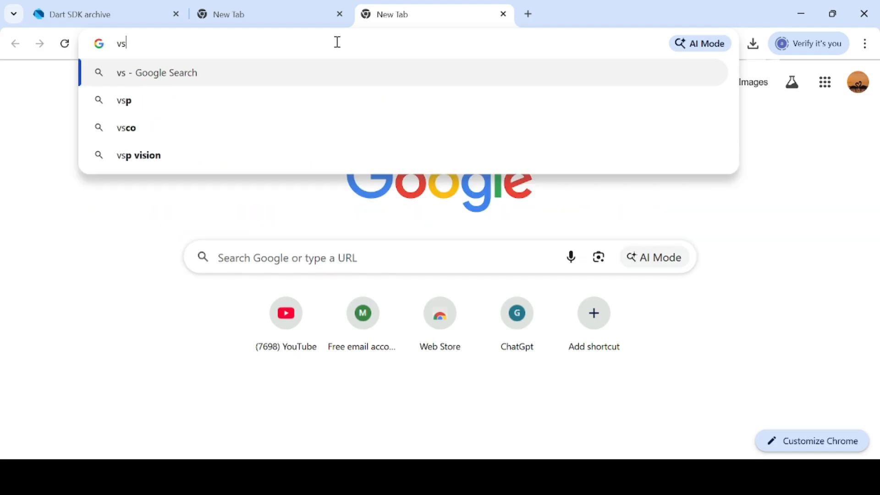
text(code)
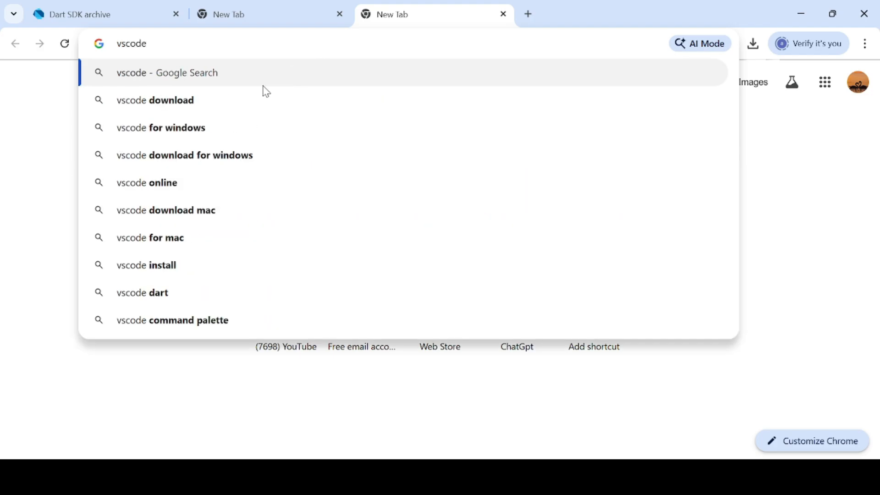
key(Down)
key(Return)
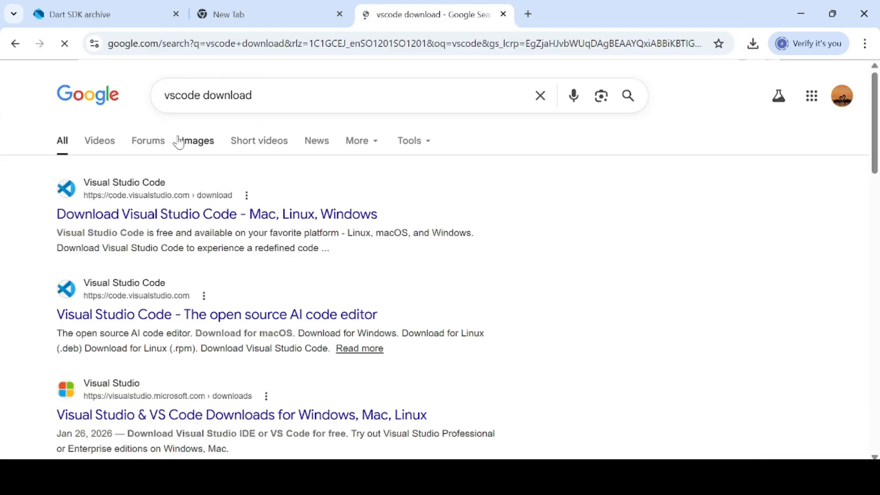
Open the official Visual Studio Code download page and download the Windows installer
click(130, 225)
click(249, 251)
scroll(322, 193, down, 4)
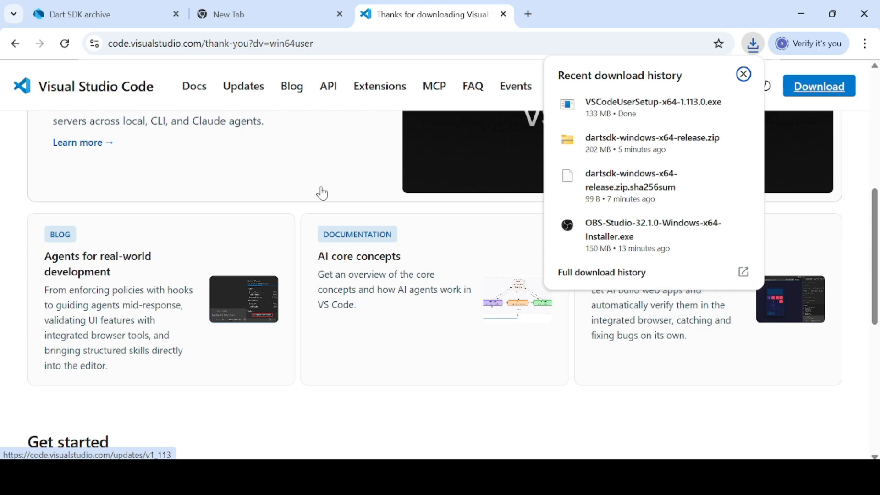
Run the VSCodeUserSetup installer from Downloads, accept the license agreement, complete the installation and launch Visual Studio Code
click(515, 475)
double_click(219, 139)
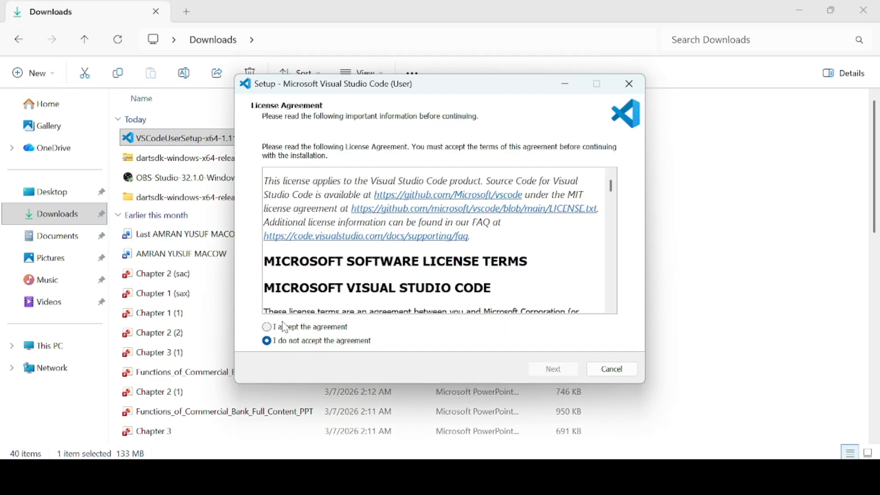
click(283, 327)
drag(611, 187, 616, 270)
click(552, 372)
click(552, 367)
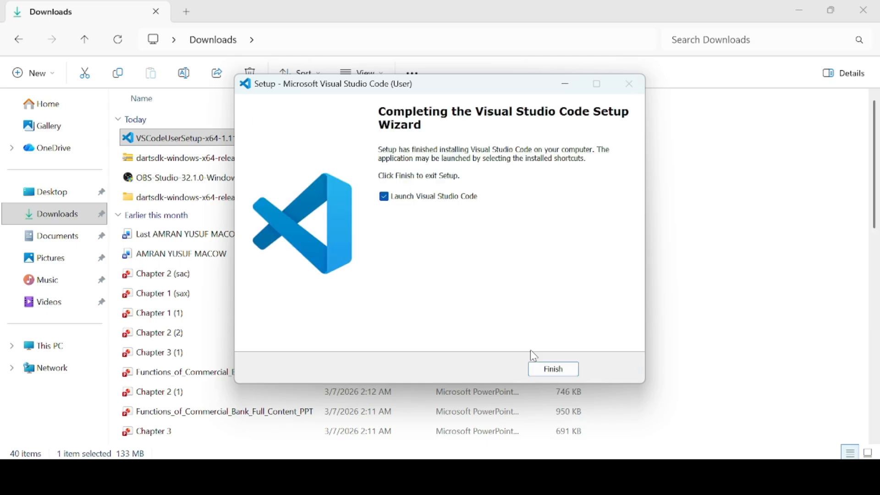
click(540, 372)
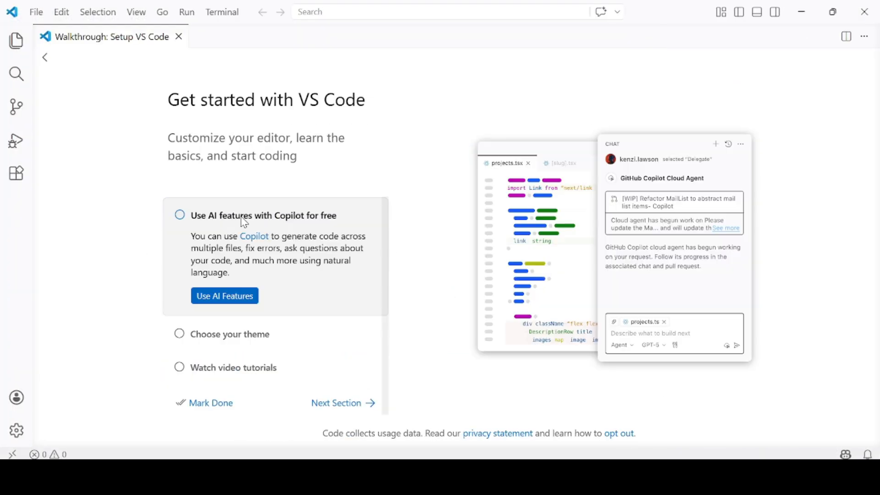
Complete the Copilot AI features item of the setup walkthrough and choose the Dark High Contrast theme
click(225, 295)
click(564, 144)
click(563, 273)
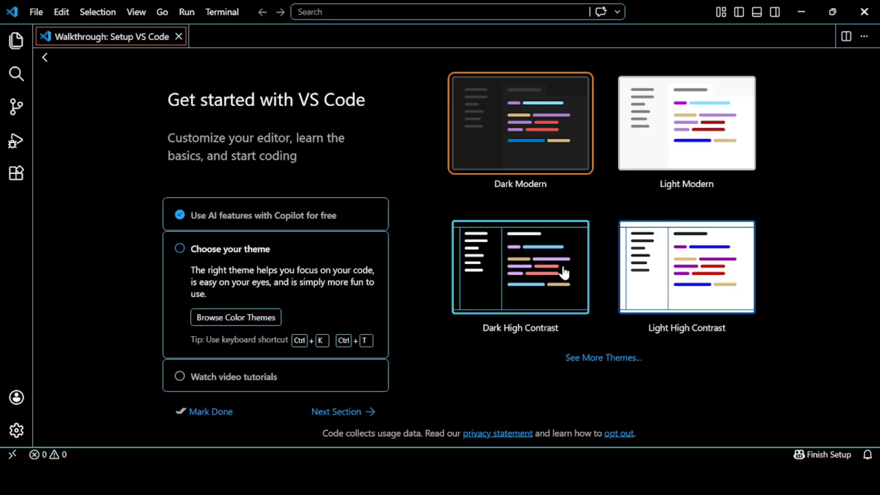
Check off the Watch video tutorials item and close the Setup VS Code walkthrough
click(179, 380)
scroll(367, 395, down, 1)
click(373, 397)
scroll(220, 395, down, 3)
click(211, 398)
click(210, 410)
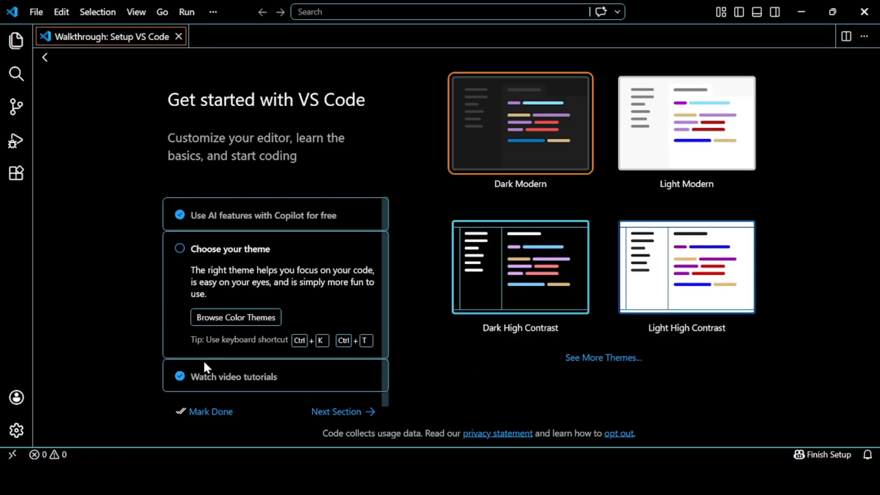
click(179, 36)
Create a folder named darte in Documents, open it as the workspace folder and trust its authors
click(16, 40)
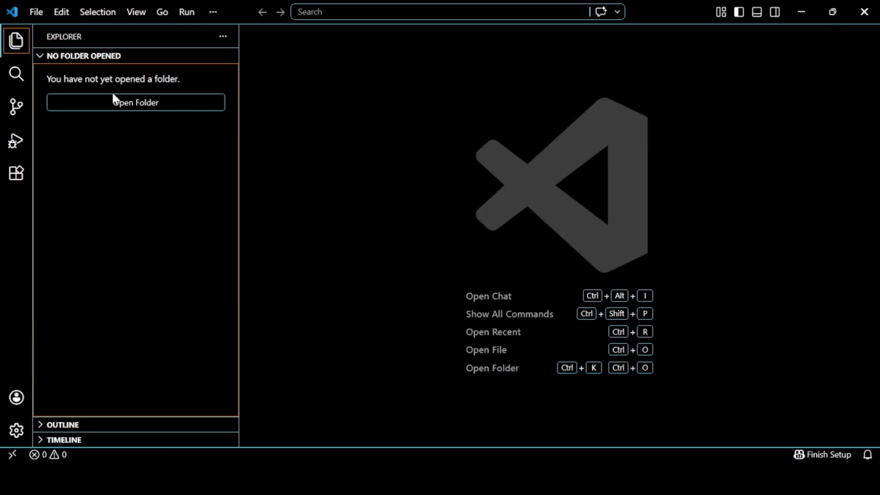
click(114, 99)
click(62, 202)
right_click(202, 165)
mouse_move(257, 300)
click(399, 112)
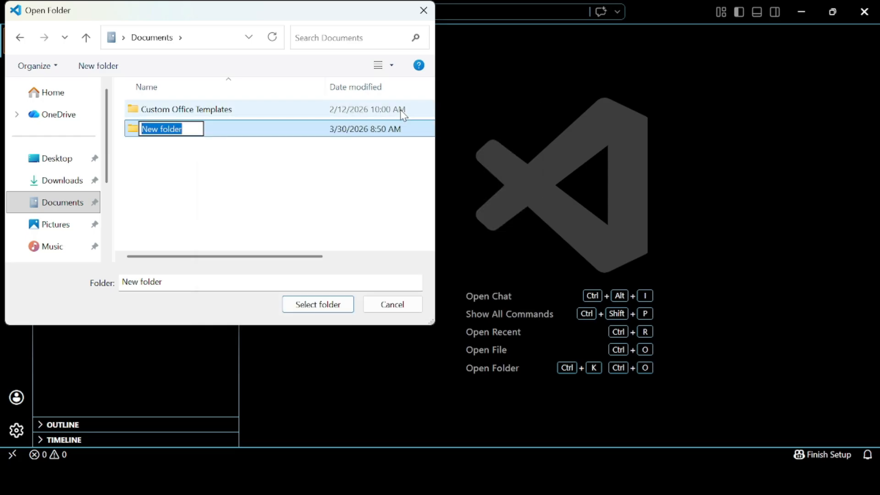
text(darte)
key(Return)
click(318, 304)
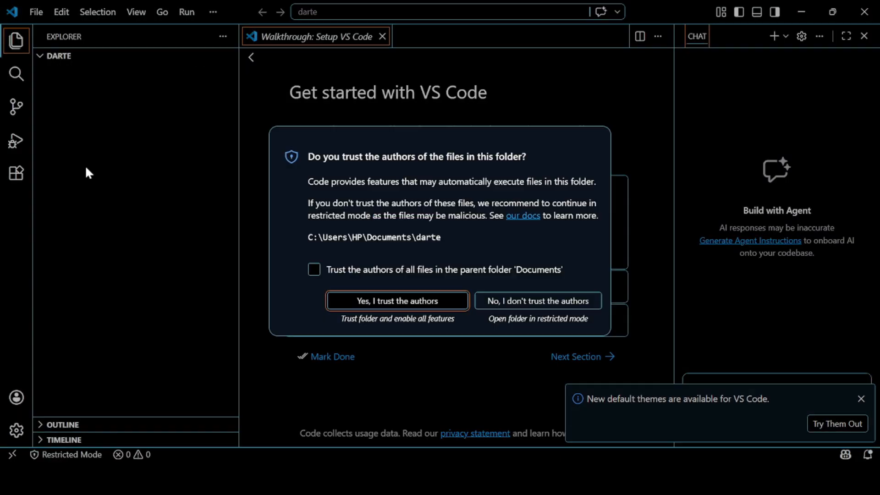
click(383, 312)
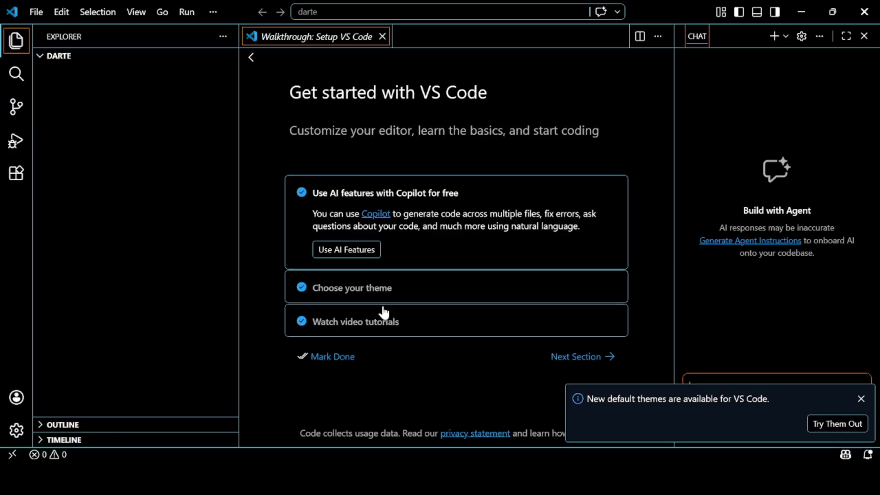
Close the reopened walkthrough, the Chat pane and the notification about new default themes
click(381, 36)
click(864, 36)
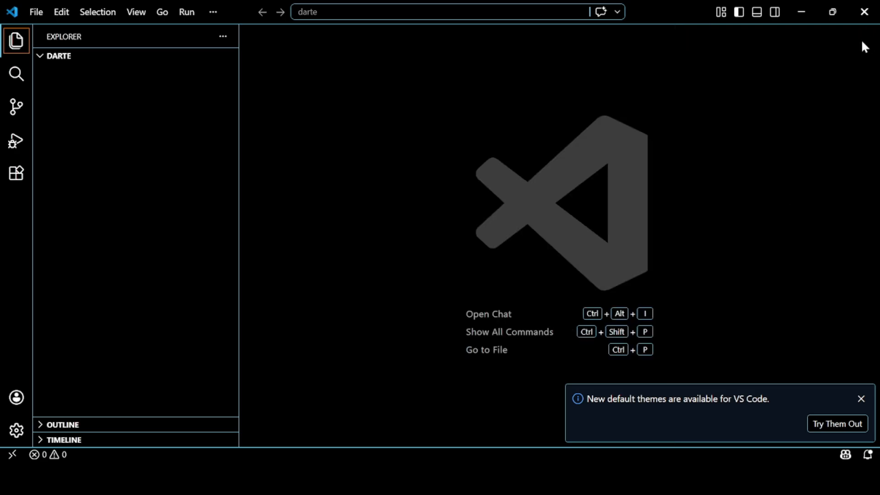
click(861, 399)
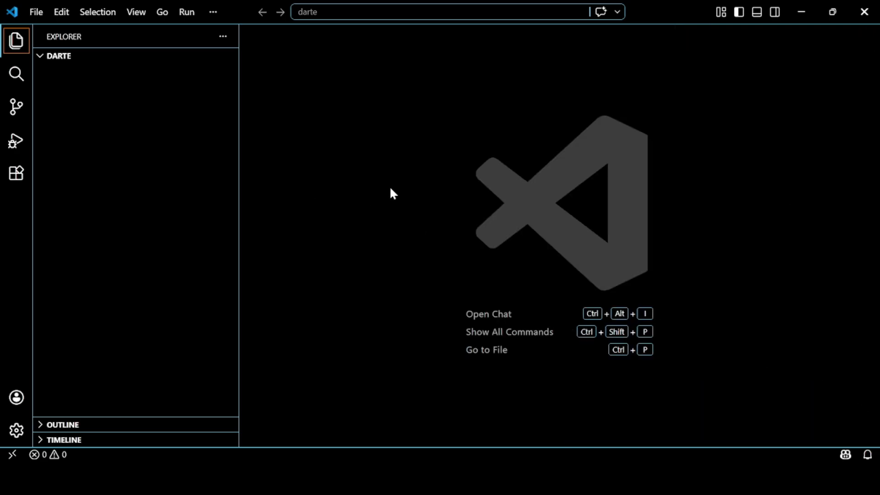
Create a new file named main.dart in the darte folder
click(174, 56)
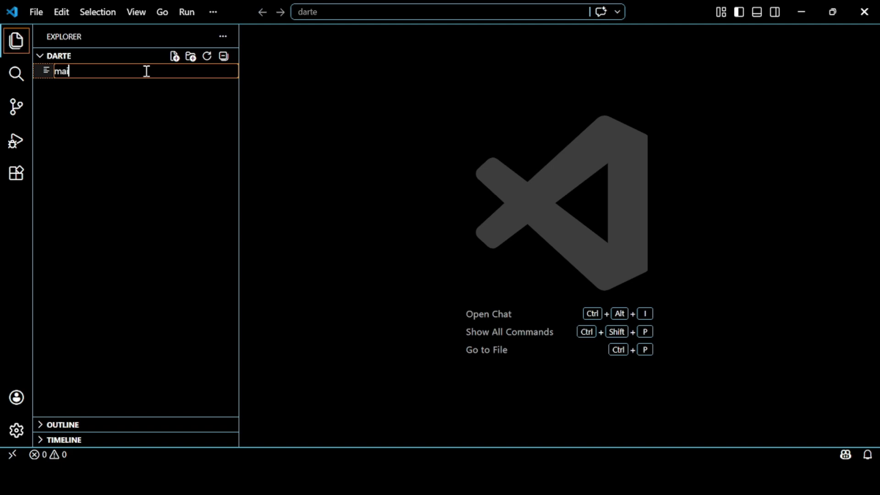
text(main.dart)
key(Return)
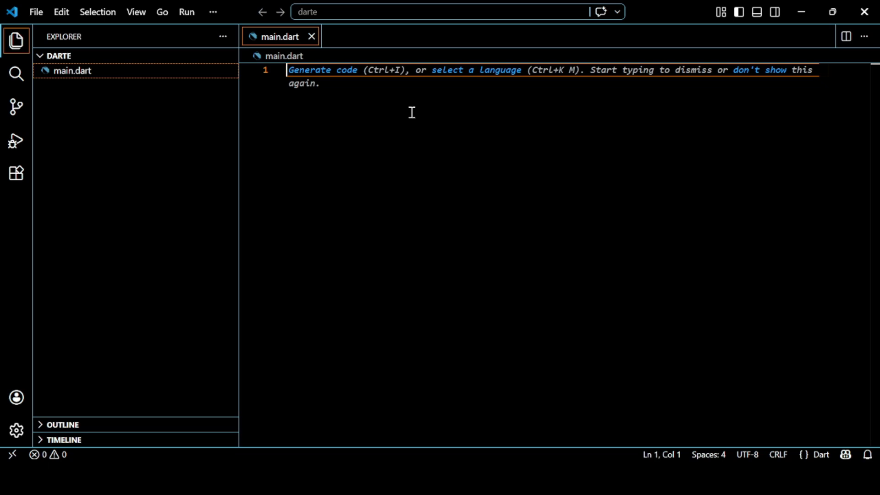
Write an empty void main() function with opening and closing braces in main.dart
text(main)
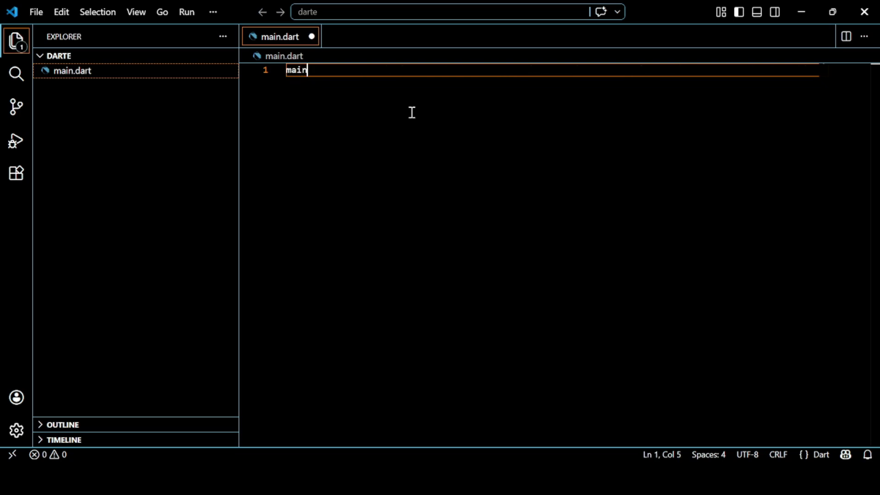
key(BackSpace)
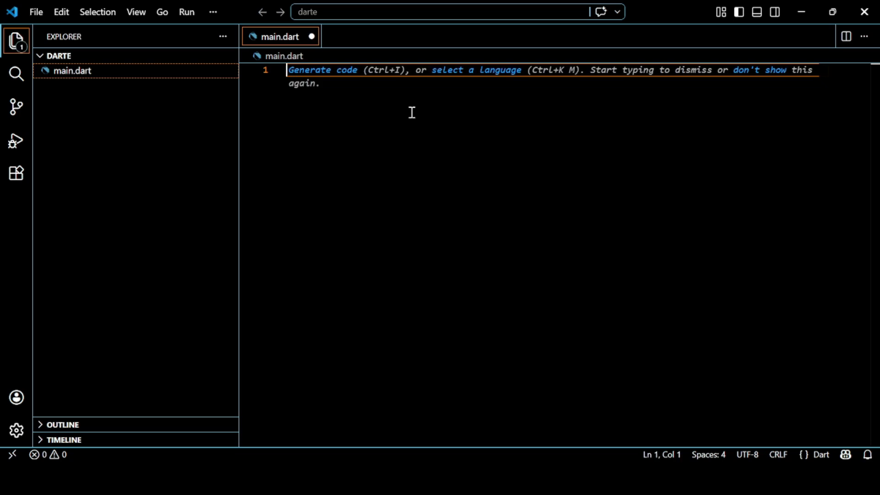
text(void ma)
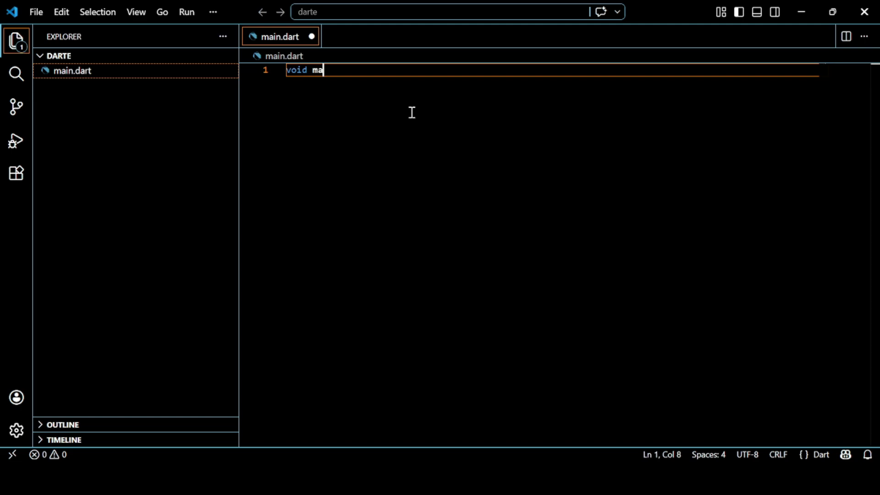
text(in())
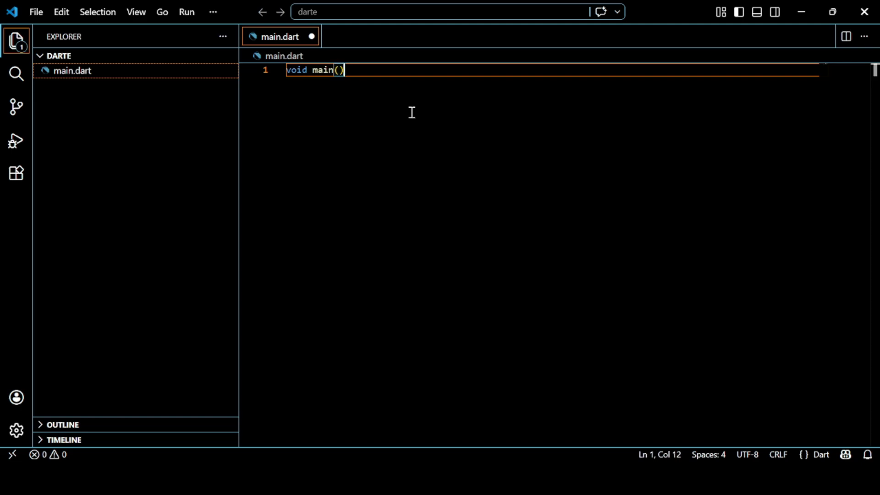
text({)
key(Return)
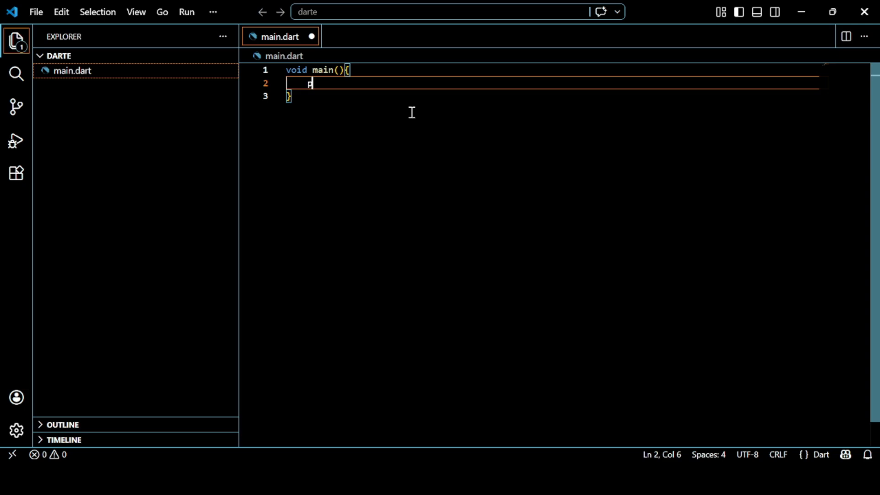
Add the statement print("hello world"); inside the body of the main function
text(print()
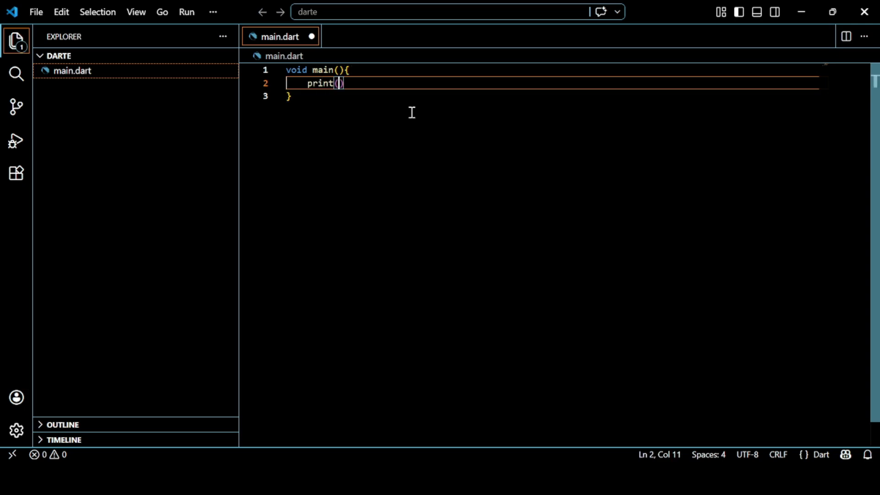
text("hello)
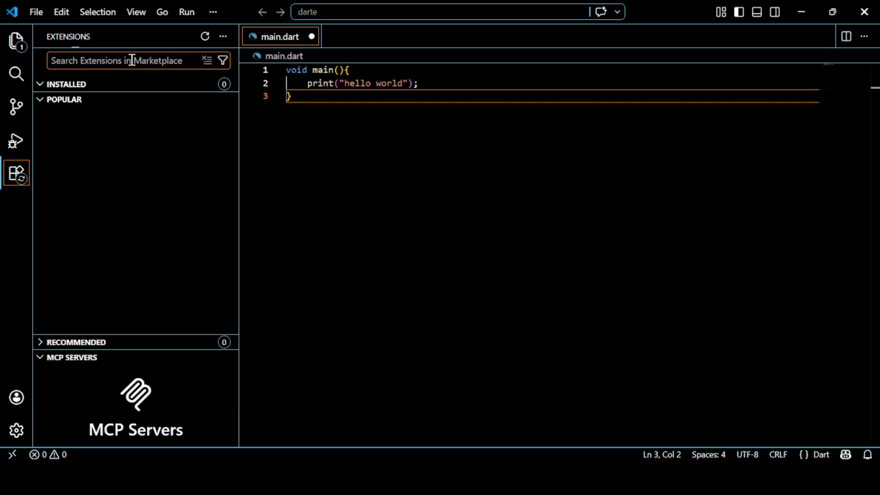
Search the extension marketplace for dart and install the Dart extension by Dart Code, trusting its publisher
text(dart)
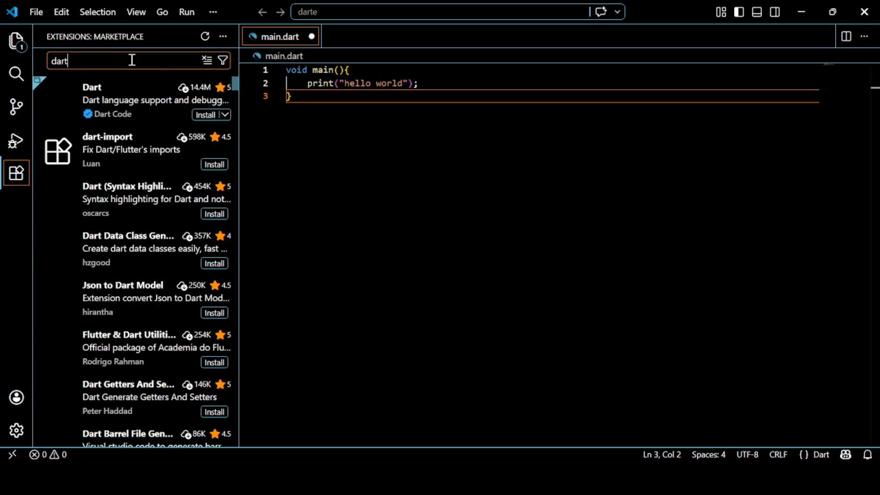
click(184, 99)
click(390, 136)
click(452, 310)
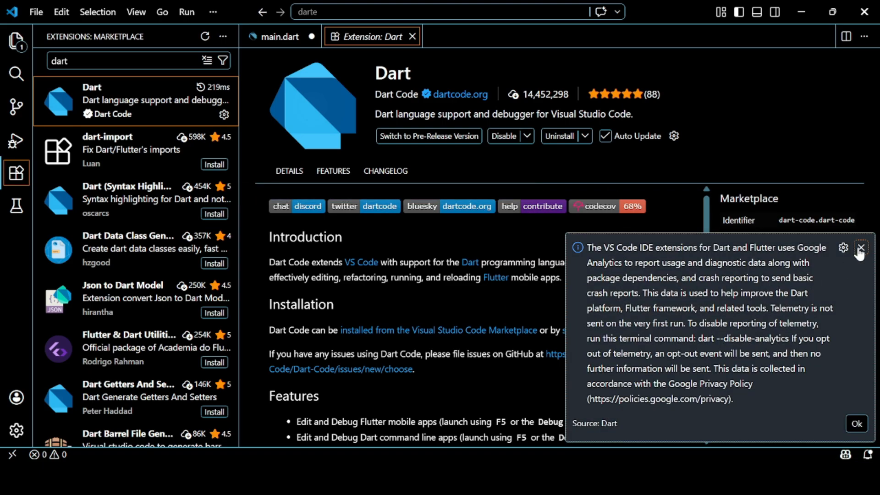
Search the extension marketplace for code runner and install the Code Runner extension, trusting its publisher
double_click(118, 61)
text(code runner)
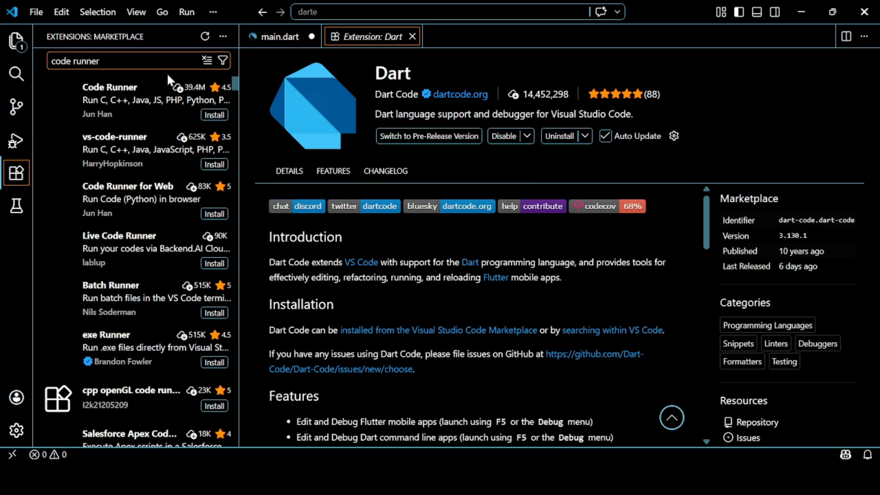
click(166, 92)
click(393, 160)
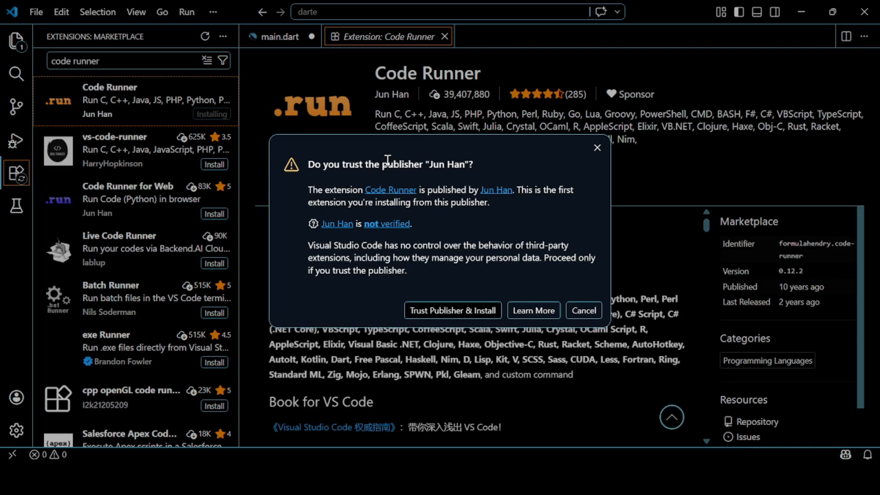
click(446, 310)
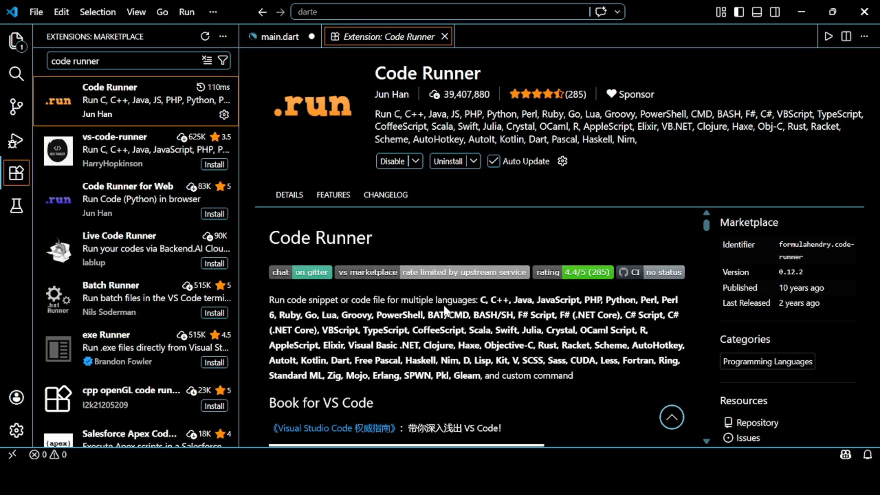
Close the Code Runner extension page, save main.dart and run the program
click(285, 35)
click(445, 37)
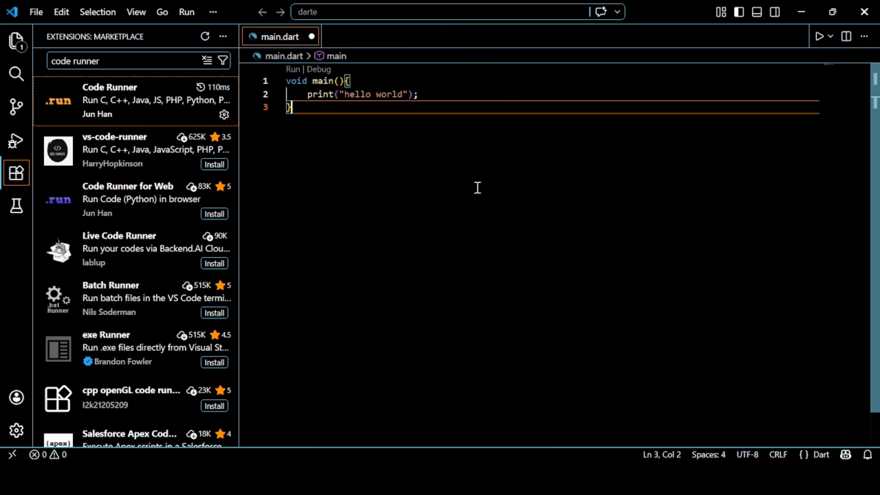
key(ctrl+s)
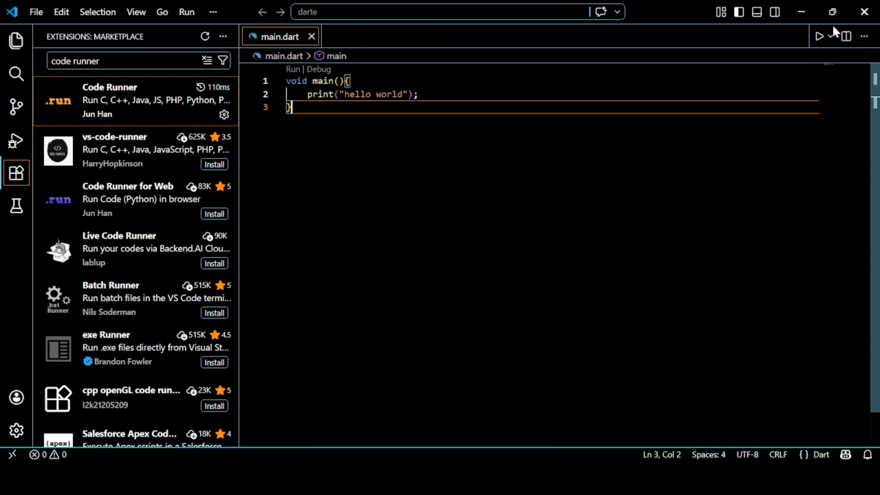
click(819, 36)
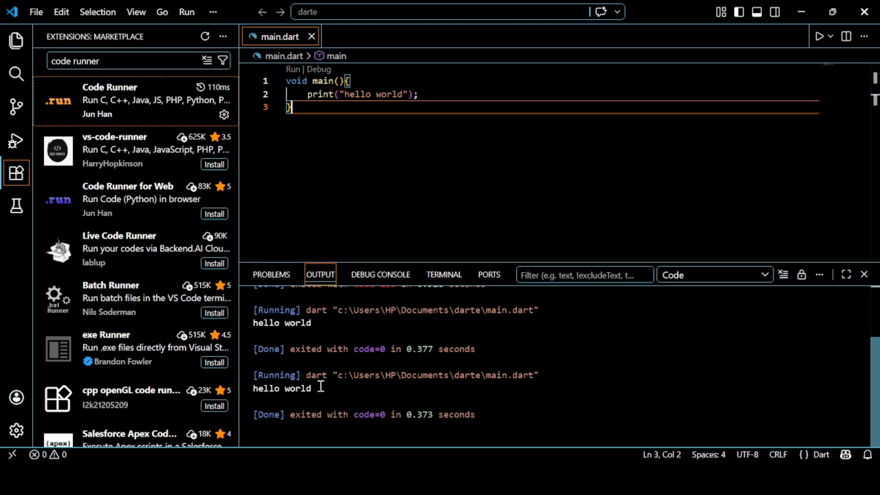
Examine the line printed by the latest run by highlighting it in the output, and return to the code
drag(320, 388, 251, 393)
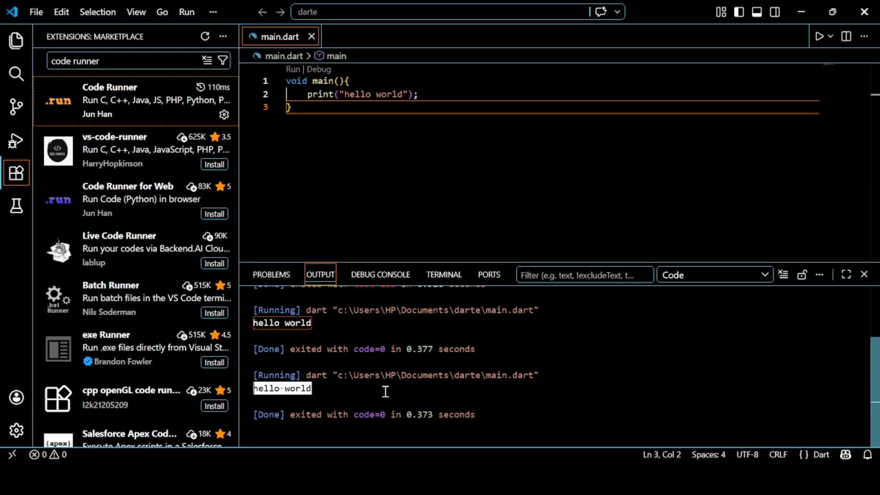
drag(385, 391, 252, 393)
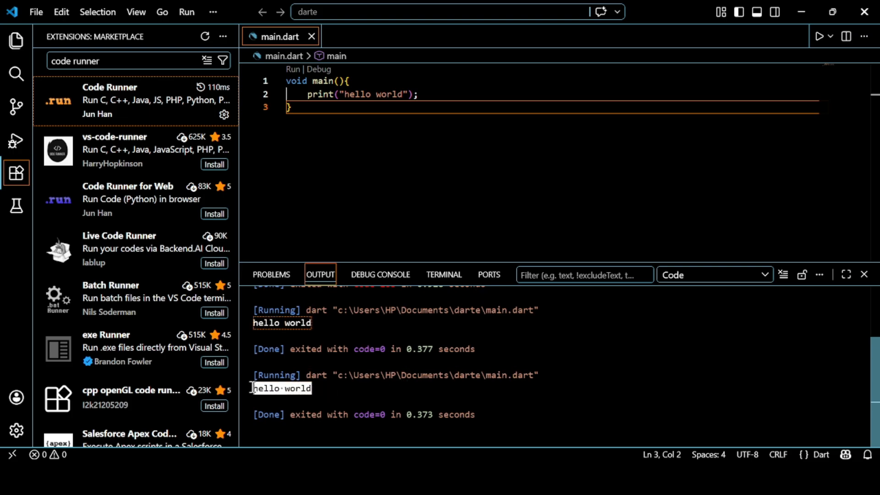
click(452, 183)
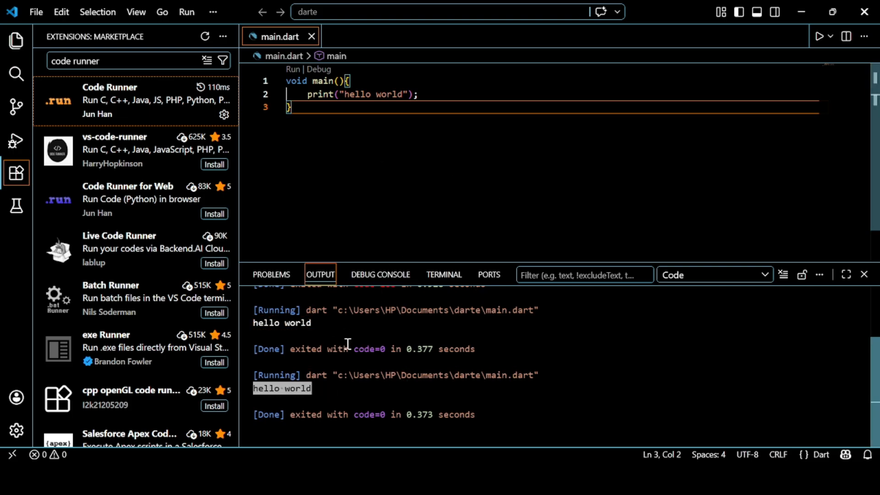